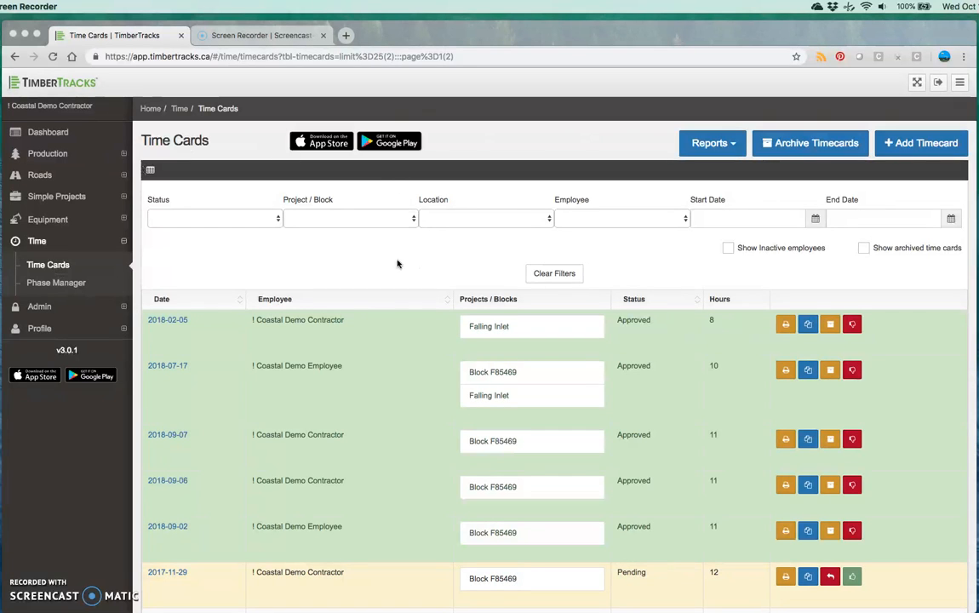
pyautogui.scroll(-5, 397, 264)
pyautogui.scroll(3, 381, 429)
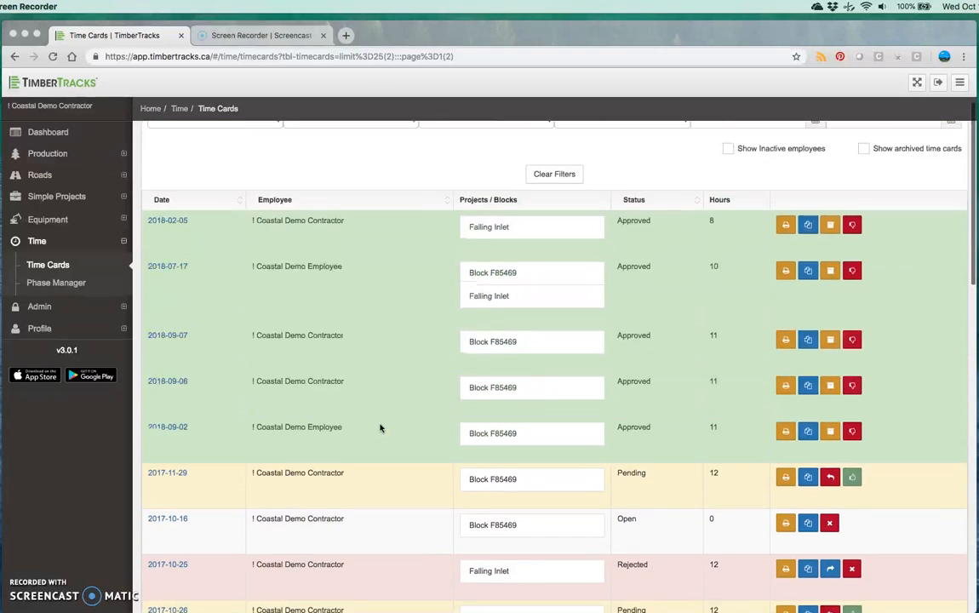
pyautogui.scroll(1, 380, 428)
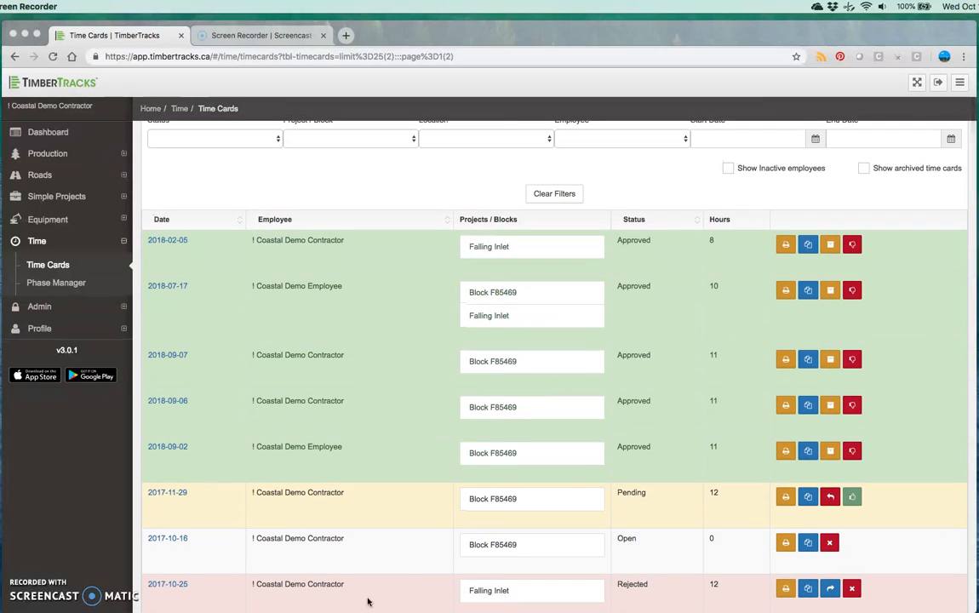
pyautogui.scroll(3, 415, 437)
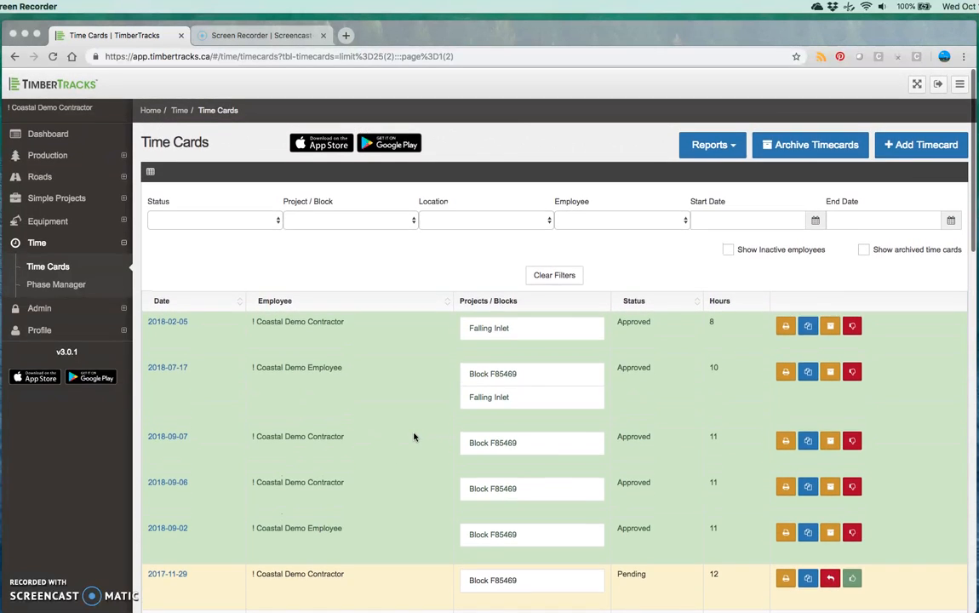
# Step: Set the End Date filter of the time cards list to January 1, 2018
pyautogui.click(754, 219)
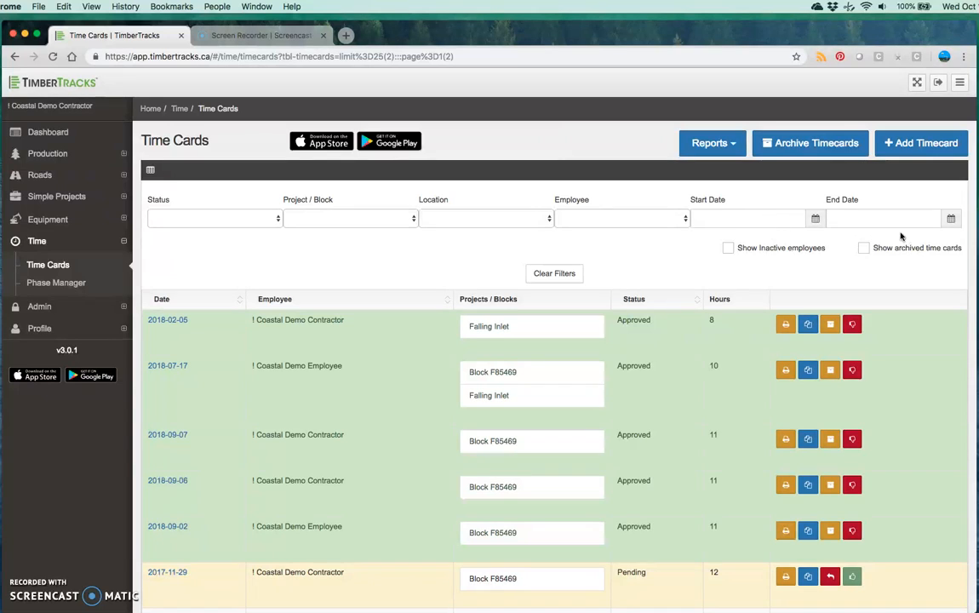
pyautogui.click(844, 221)
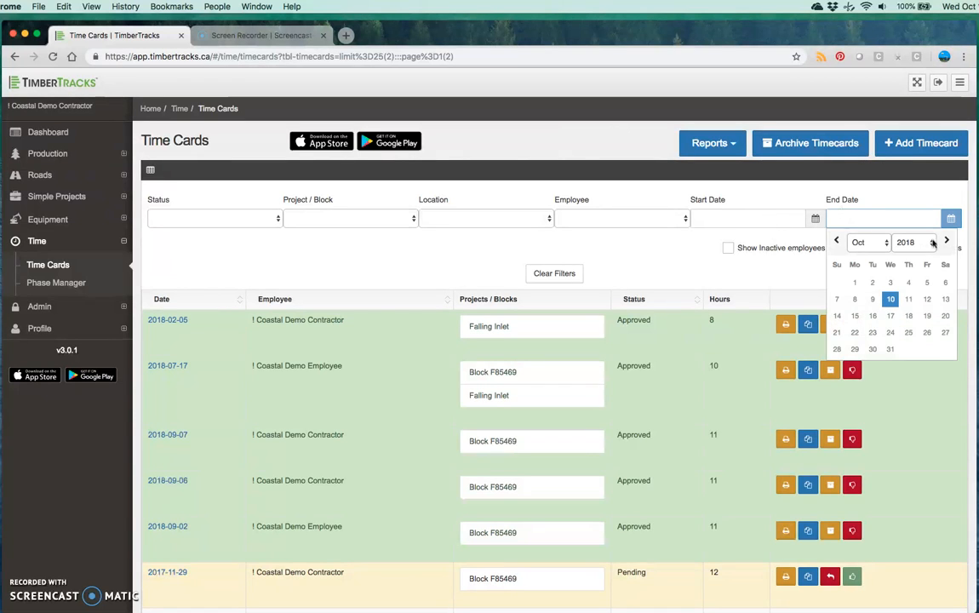
pyautogui.click(838, 242)
pyautogui.click(838, 242)
pyautogui.click(838, 242)
pyautogui.click(838, 242)
pyautogui.click(838, 242)
pyautogui.click(837, 242)
pyautogui.click(838, 241)
pyautogui.click(869, 242)
pyautogui.click(855, 203)
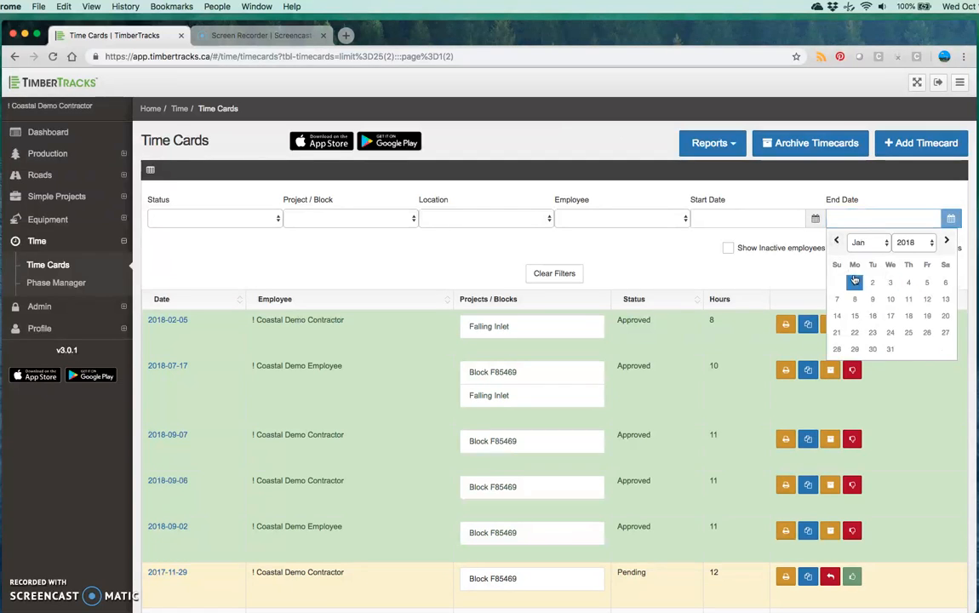
pyautogui.click(855, 282)
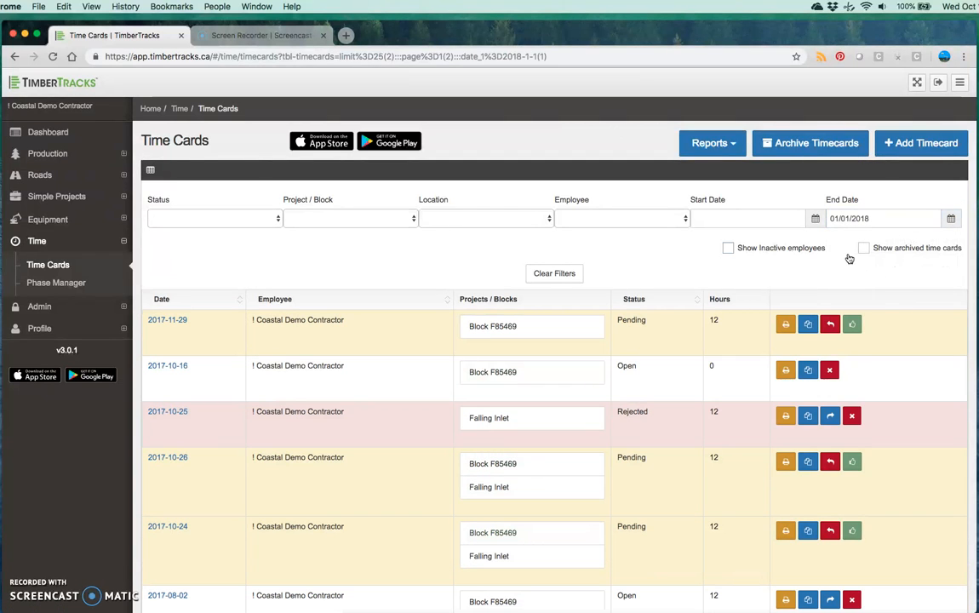
# Step: Change the End Date filter of the time cards list to October 10, 2018
pyautogui.click(885, 218)
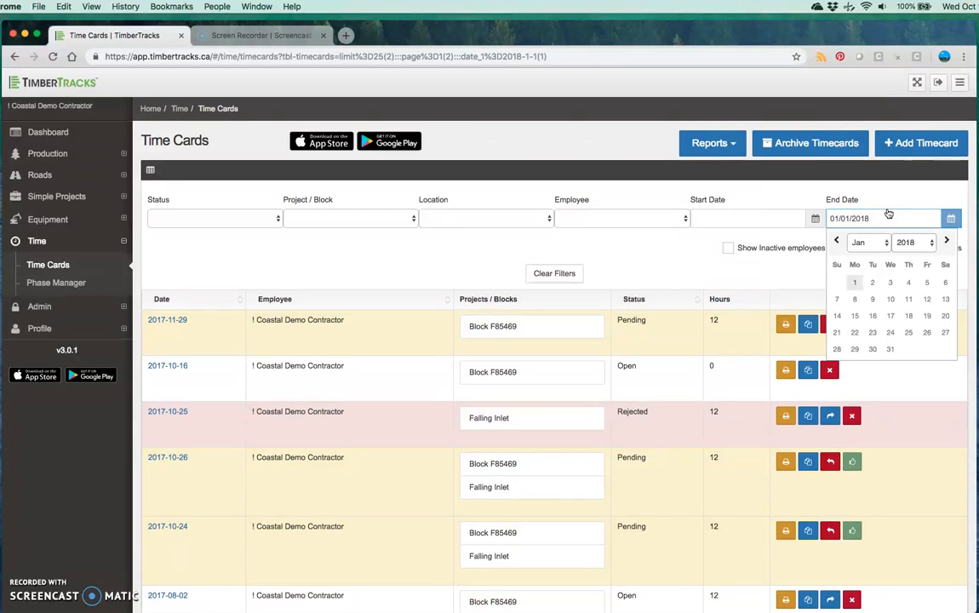
pyautogui.click(837, 243)
pyautogui.click(837, 243)
pyautogui.click(837, 242)
pyautogui.click(838, 242)
pyautogui.click(837, 243)
pyautogui.click(837, 243)
pyautogui.click(837, 243)
pyautogui.click(837, 242)
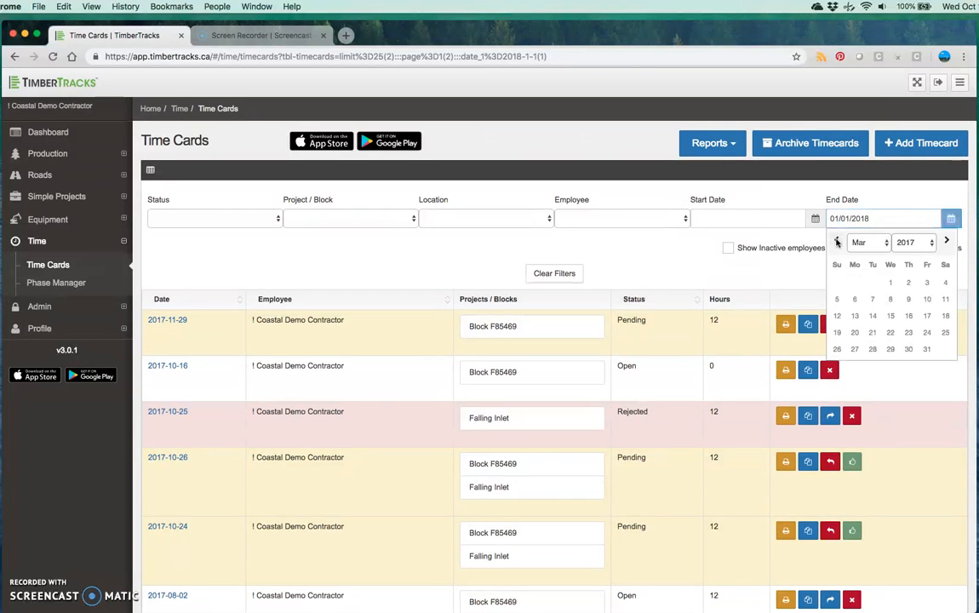
pyautogui.click(947, 242)
pyautogui.click(947, 241)
pyautogui.click(947, 242)
pyautogui.click(946, 242)
pyautogui.click(947, 241)
pyautogui.click(946, 242)
pyautogui.click(947, 242)
pyautogui.doubleClick(947, 243)
pyautogui.doubleClick(947, 242)
pyautogui.click(947, 243)
pyautogui.doubleClick(947, 242)
pyautogui.doubleClick(947, 242)
pyautogui.click(947, 242)
pyautogui.doubleClick(947, 242)
pyautogui.click(947, 242)
pyautogui.click(839, 242)
pyautogui.click(891, 299)
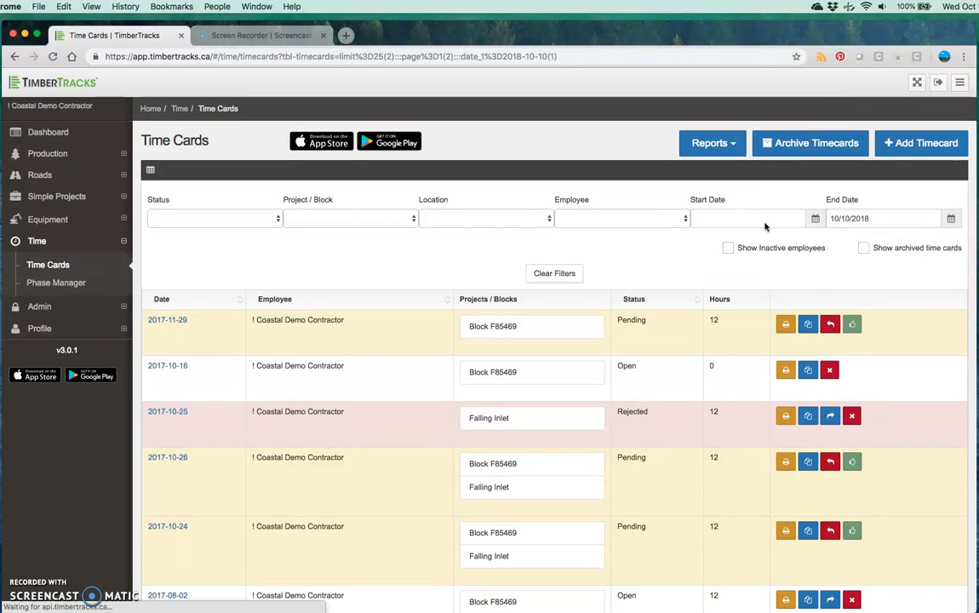
pyautogui.click(765, 219)
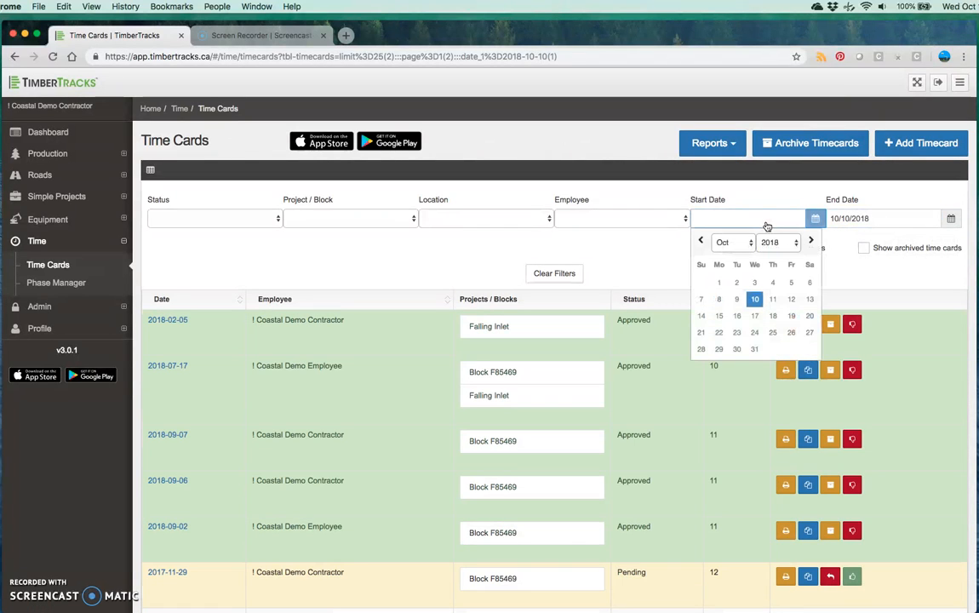
pyautogui.click(728, 194)
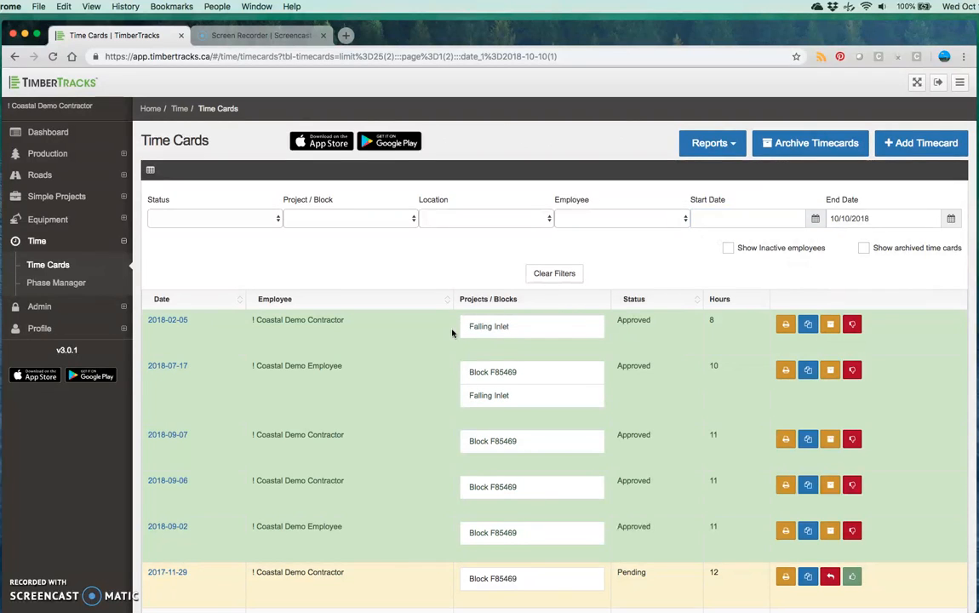
pyautogui.click(719, 219)
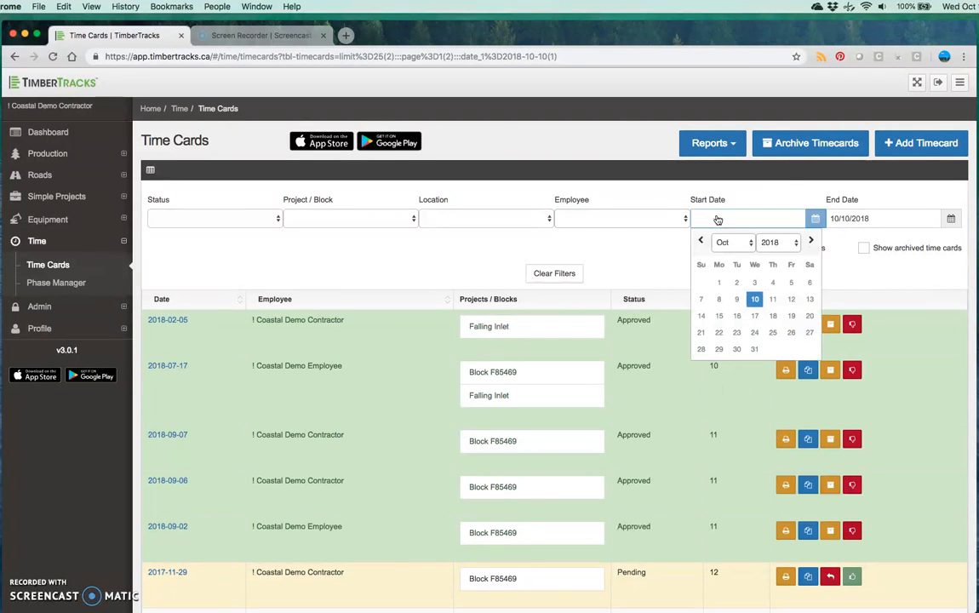
pyautogui.click(771, 241)
pyautogui.click(772, 231)
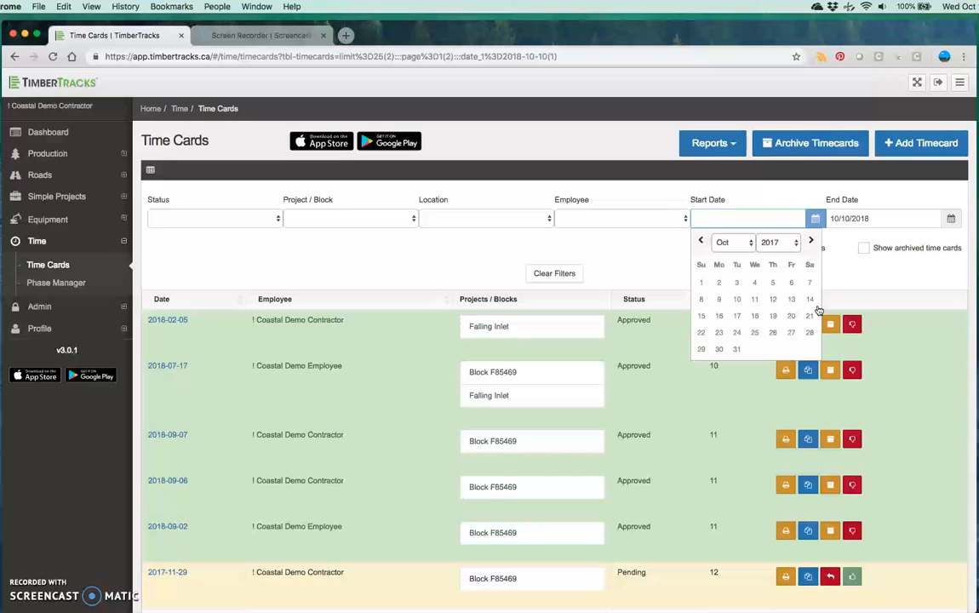
pyautogui.click(643, 264)
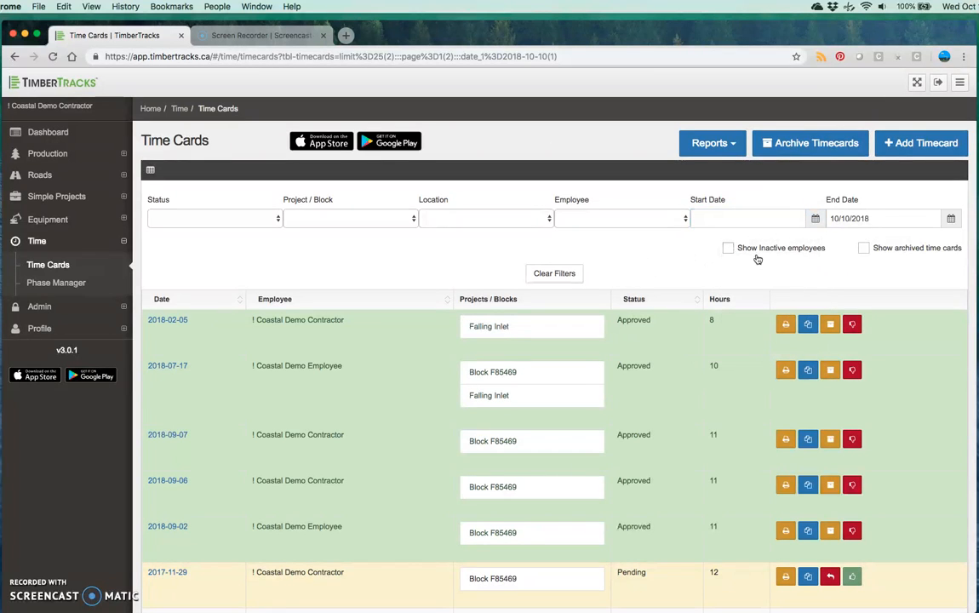
# Step: Filter the time cards to a Start Date of October 1, 2017 and the status Approved
pyautogui.click(750, 219)
pyautogui.click(775, 243)
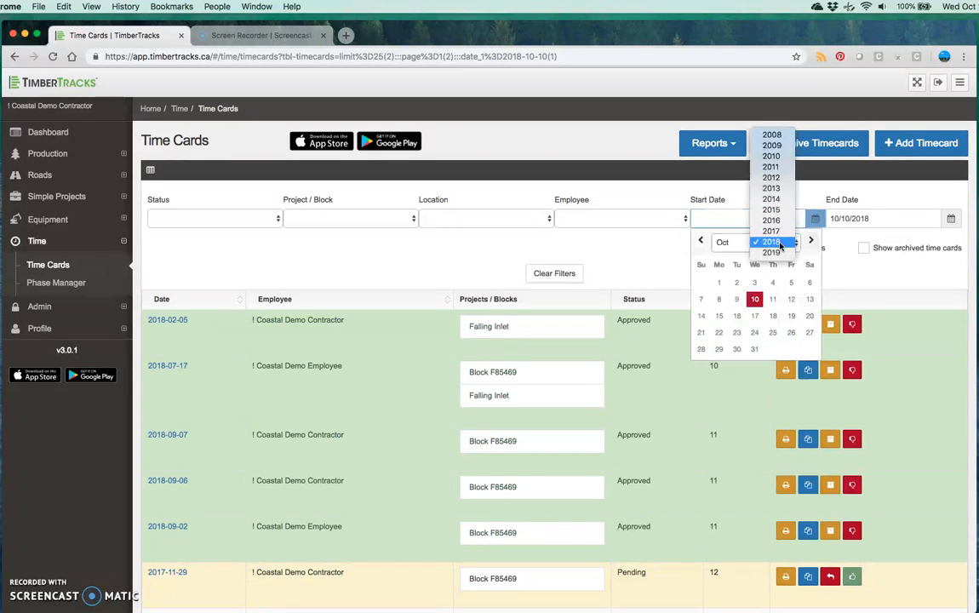
pyautogui.click(772, 231)
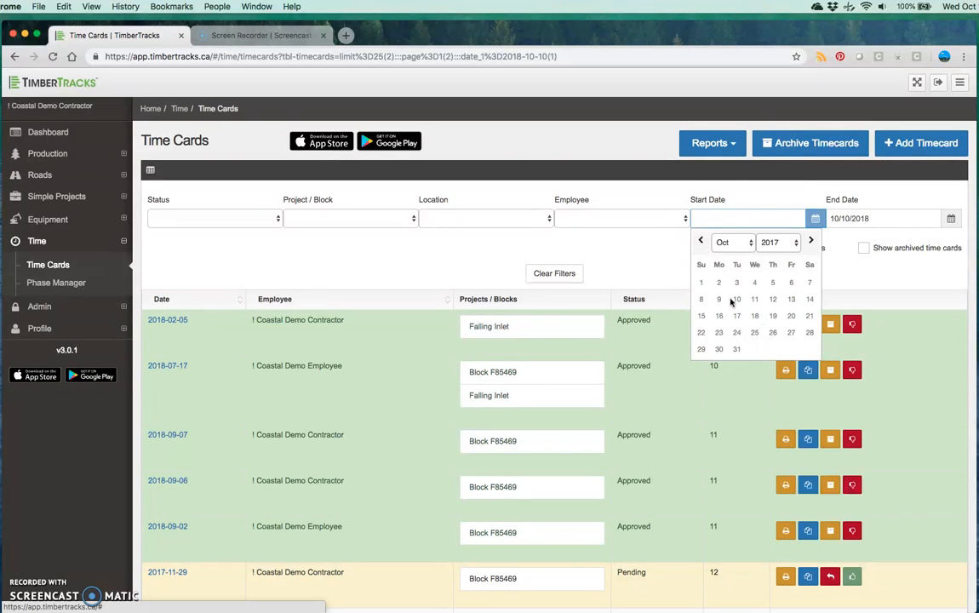
pyautogui.click(701, 282)
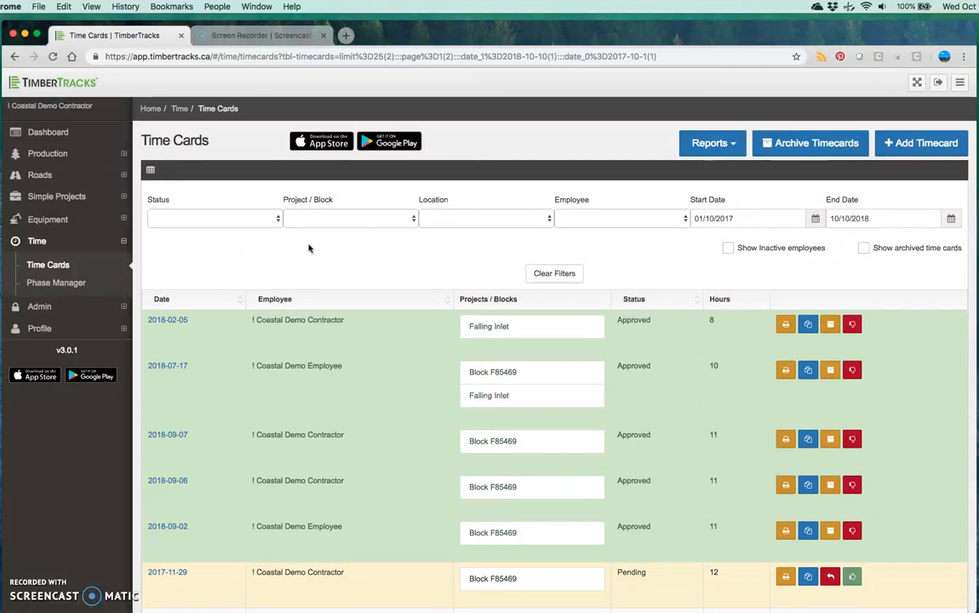
pyautogui.click(159, 218)
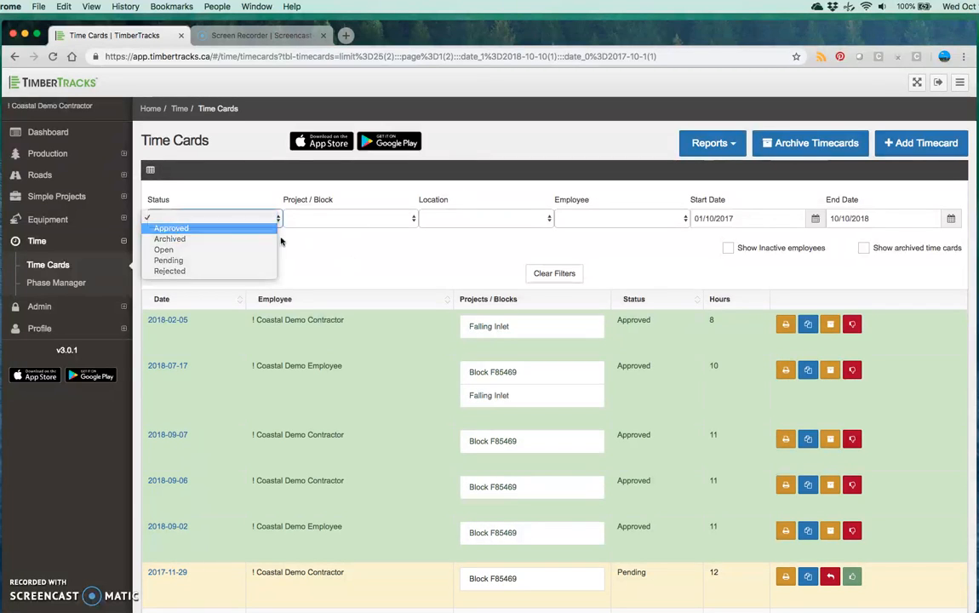
pyautogui.click(213, 228)
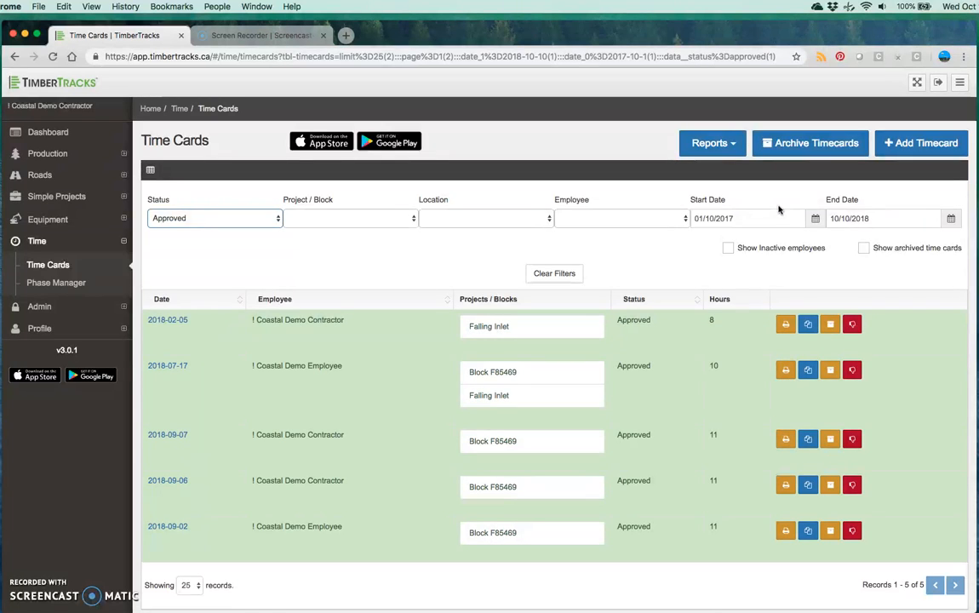
# Step: Generate and save the Payroll Report for the filtered time cards, and open the downloaded file in Excel
pyautogui.click(705, 145)
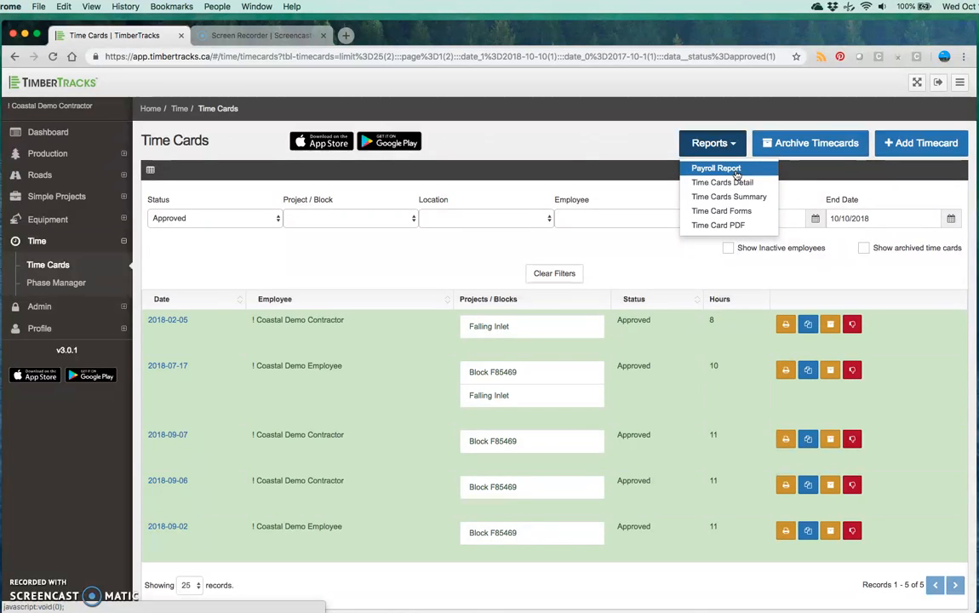
pyautogui.click(732, 170)
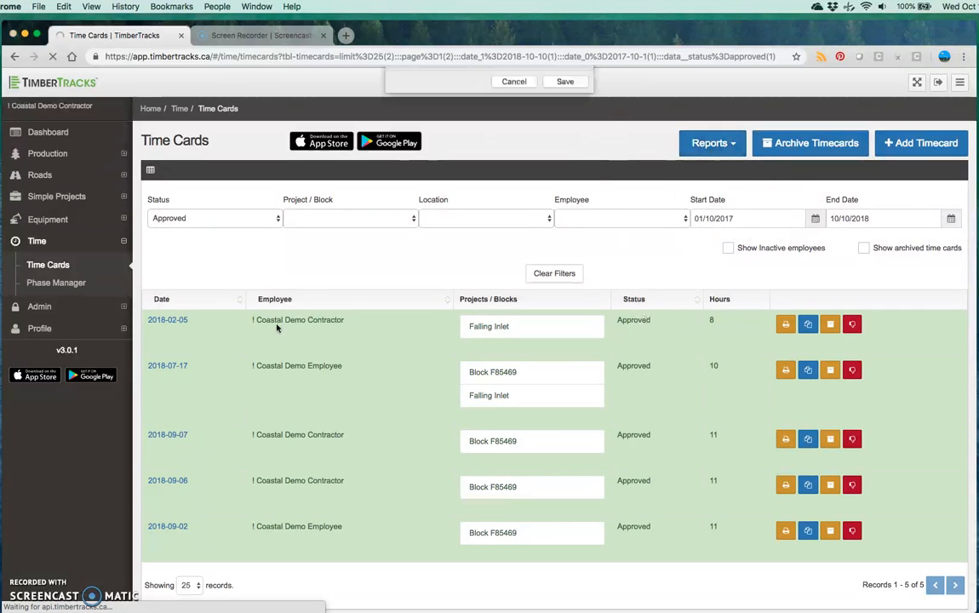
pyautogui.click(566, 175)
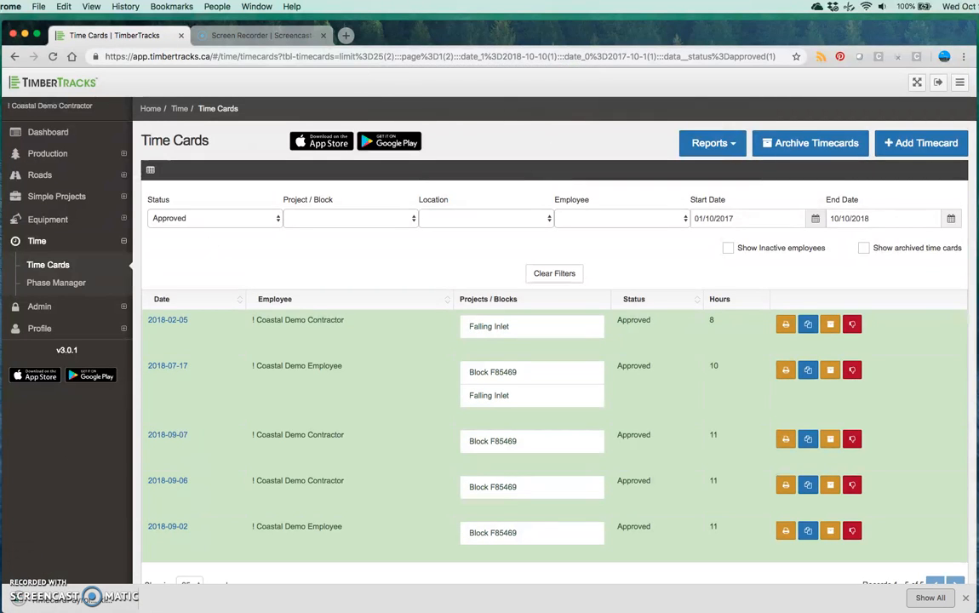
pyautogui.click(53, 601)
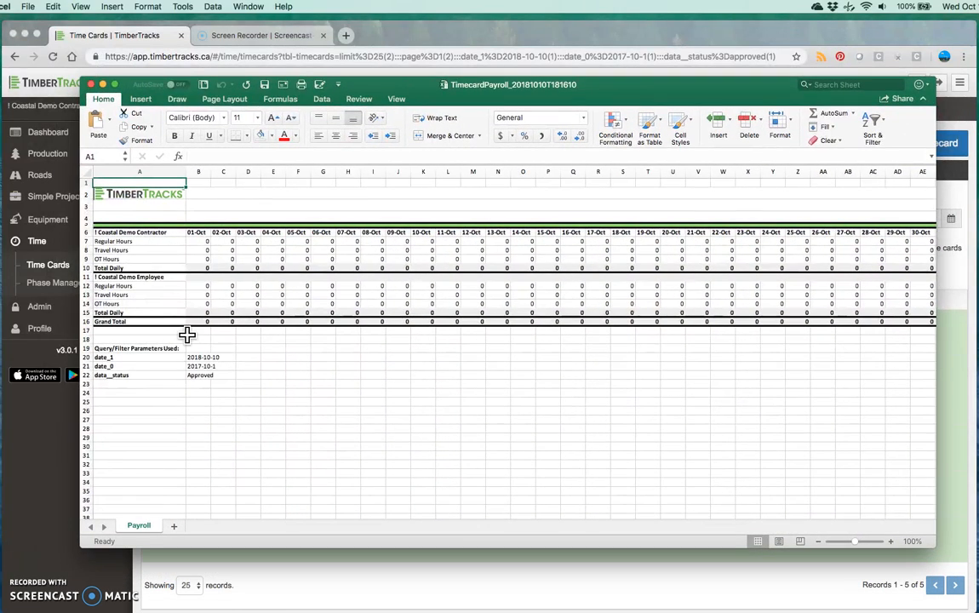
# Step: Review each employee's daily hours across the payroll sheet, through to the Total Man Days and Total Hours columns
pyautogui.click(136, 231)
pyautogui.click(157, 276)
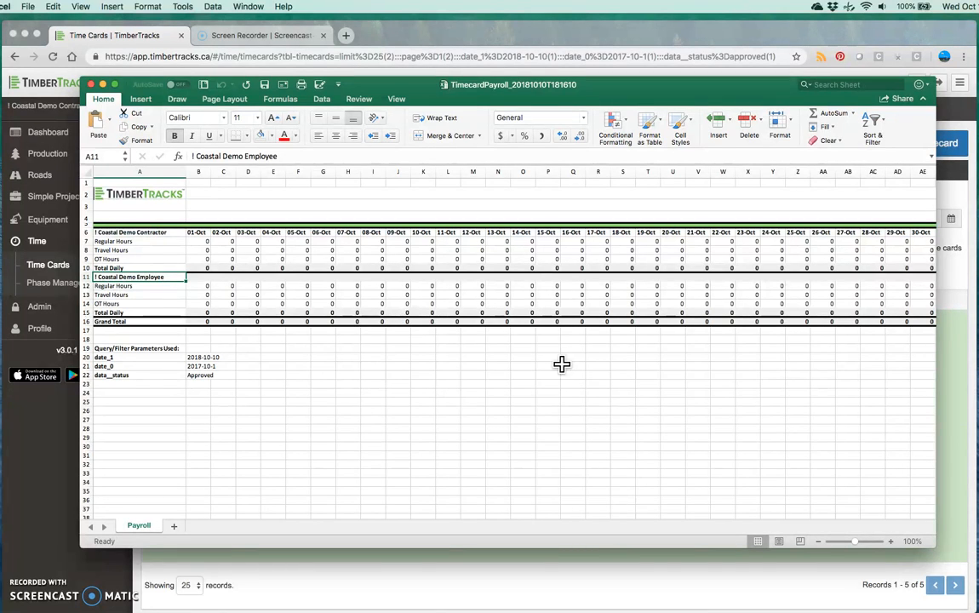
pyautogui.hscroll(10, 752, 374)
pyautogui.hscroll(5, 673, 371)
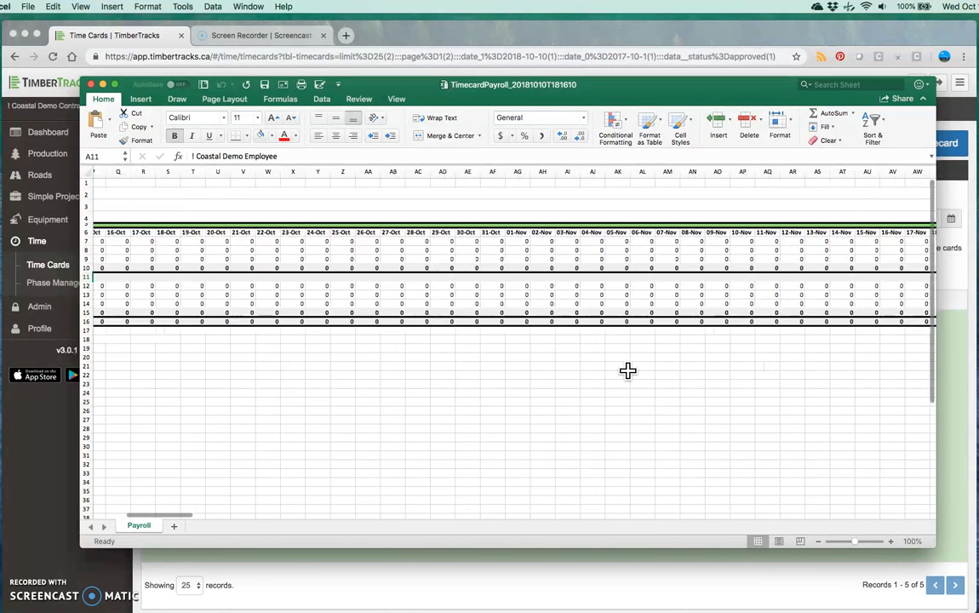
pyautogui.hscroll(7, 626, 368)
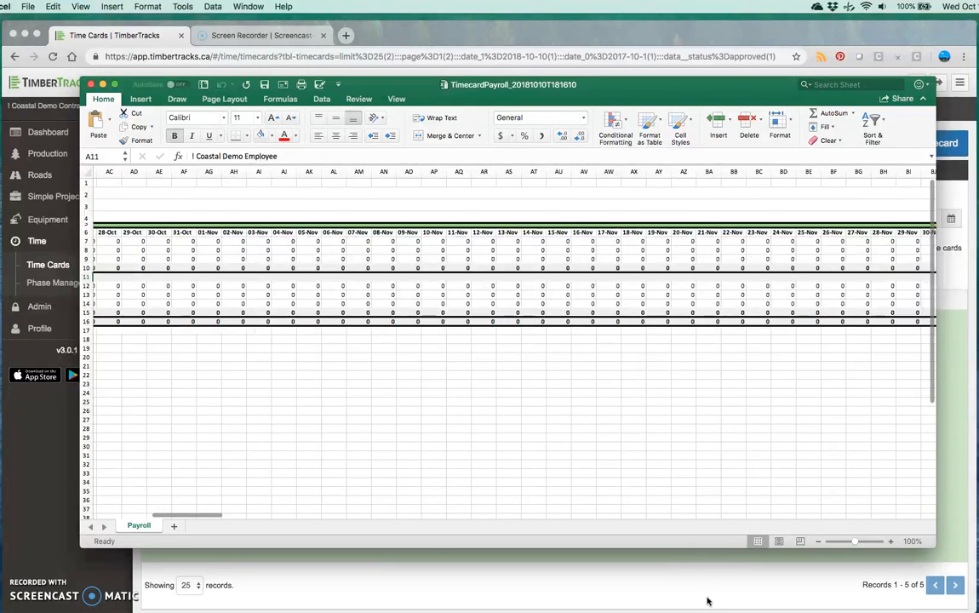
pyautogui.moveTo(192, 515); pyautogui.dragTo(505, 528)
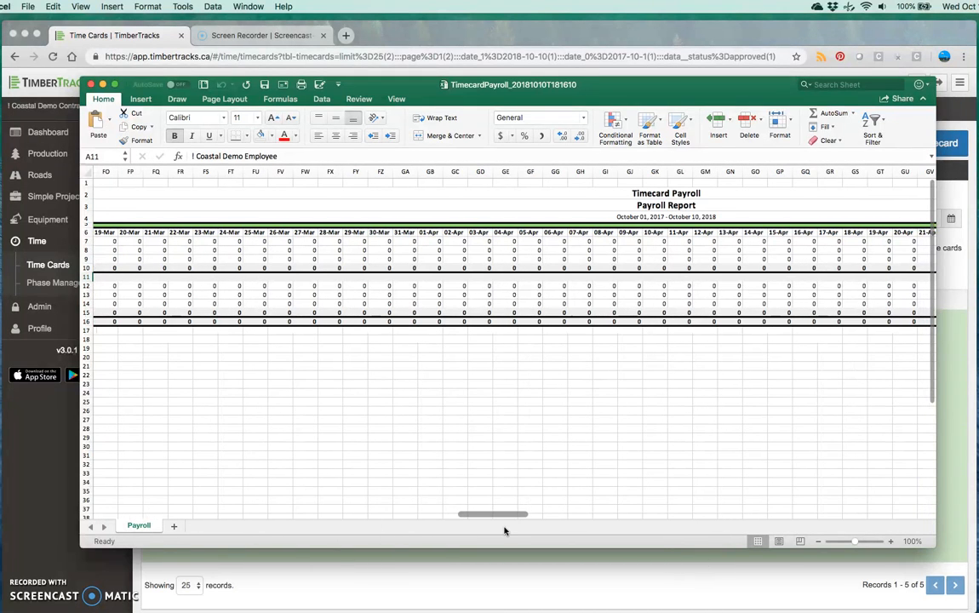
pyautogui.hscroll(15, 703, 442)
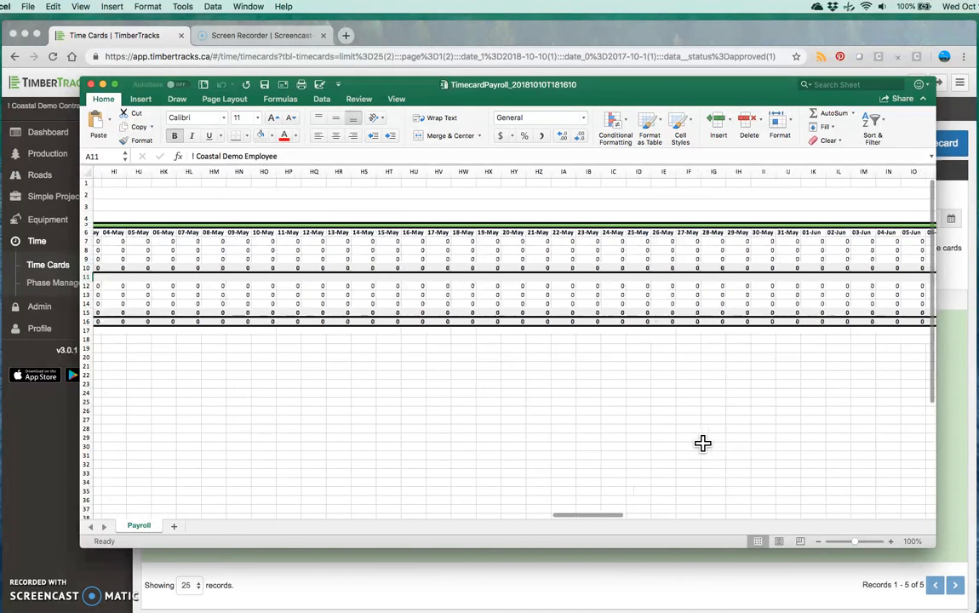
pyautogui.hscroll(1, 703, 443)
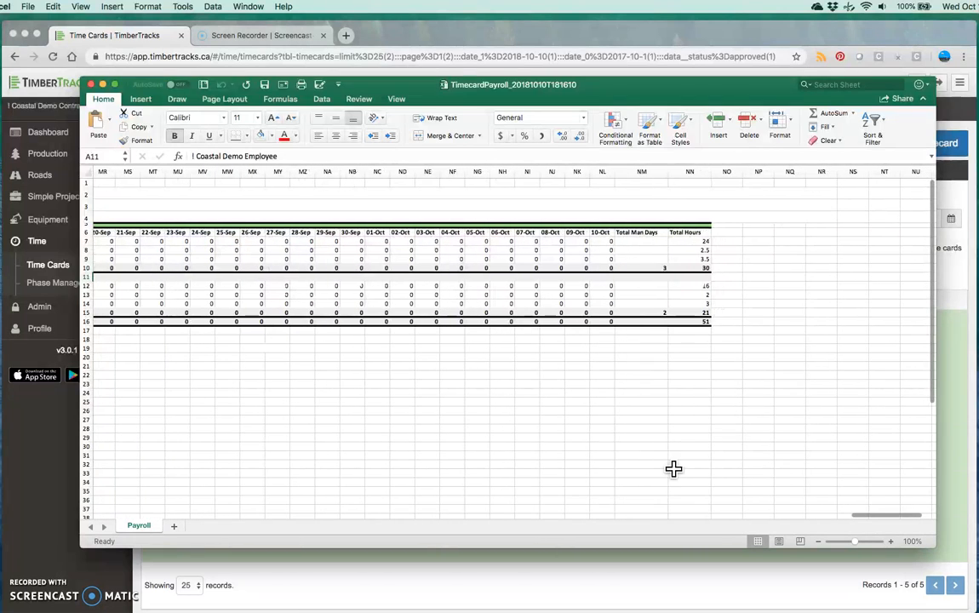
# Step: Examine the regular, travel, overtime and daily totals in the Total Hours column for both employees
pyautogui.moveTo(706, 241); pyautogui.dragTo(703, 268)
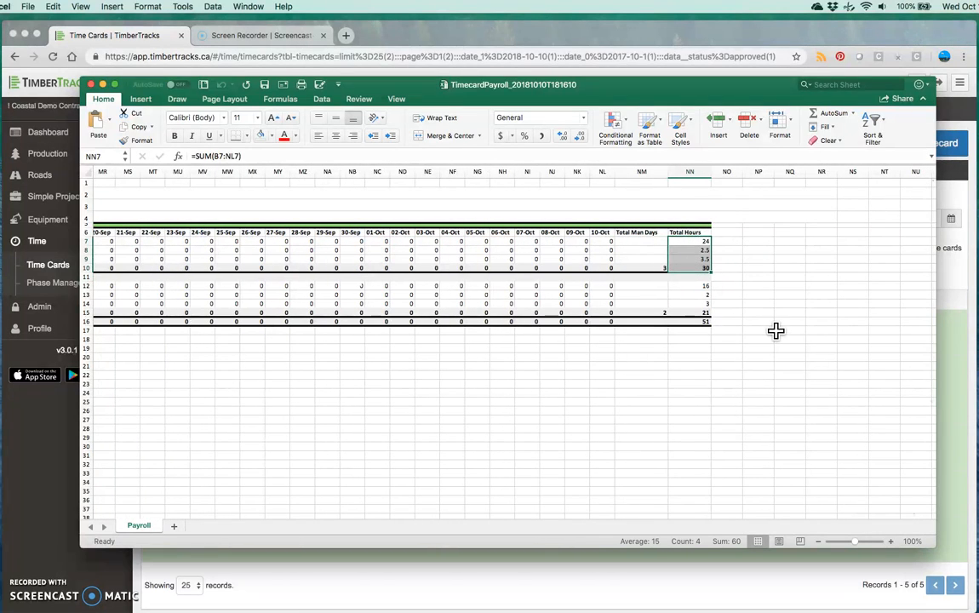
pyautogui.click(699, 242)
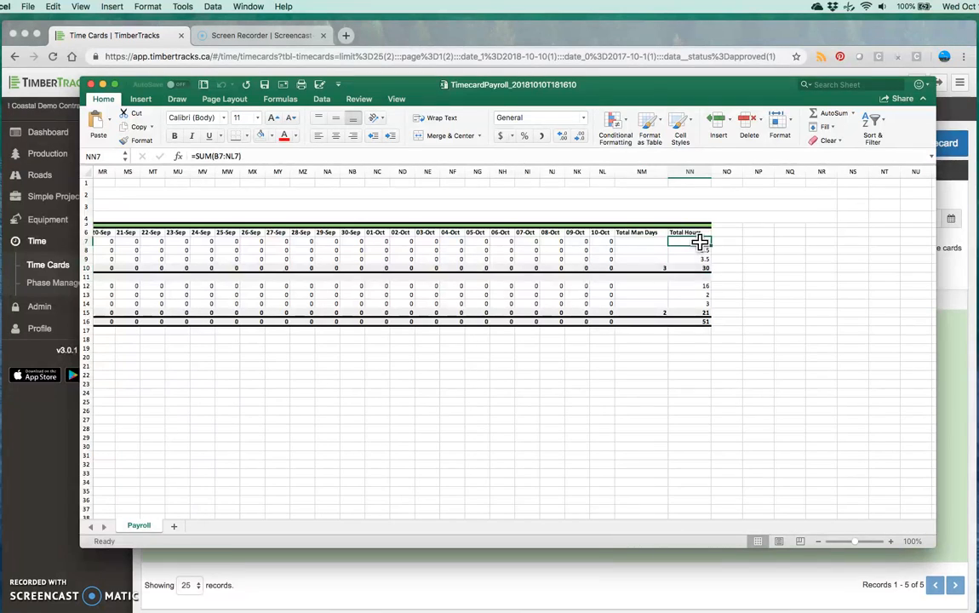
pyautogui.click(697, 252)
pyautogui.moveTo(711, 255)
pyautogui.mouseDown()
pyautogui.moveTo(716, 281)
pyautogui.moveTo(701, 269)
pyautogui.mouseUp()
pyautogui.click(702, 269)
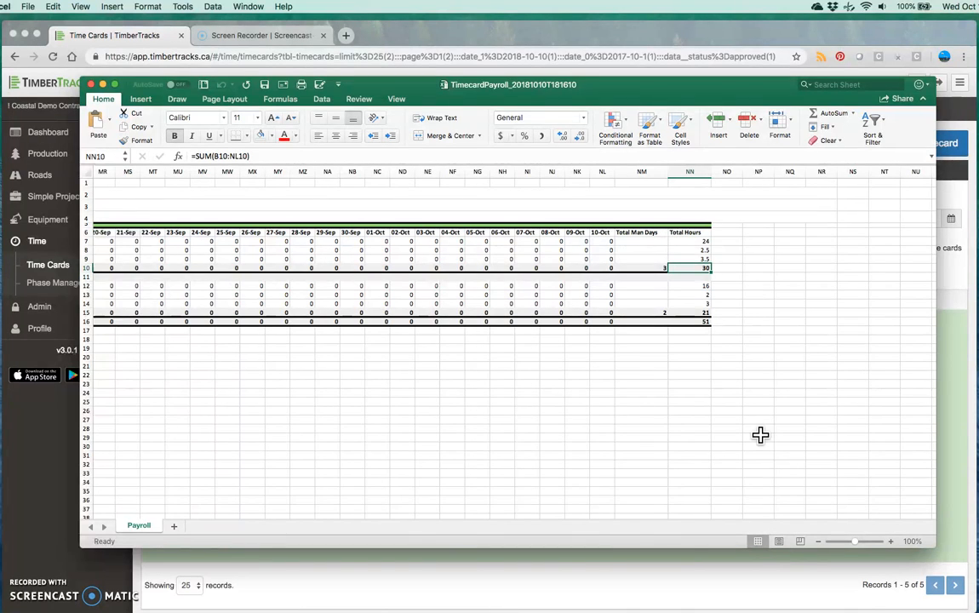
pyautogui.click(686, 323)
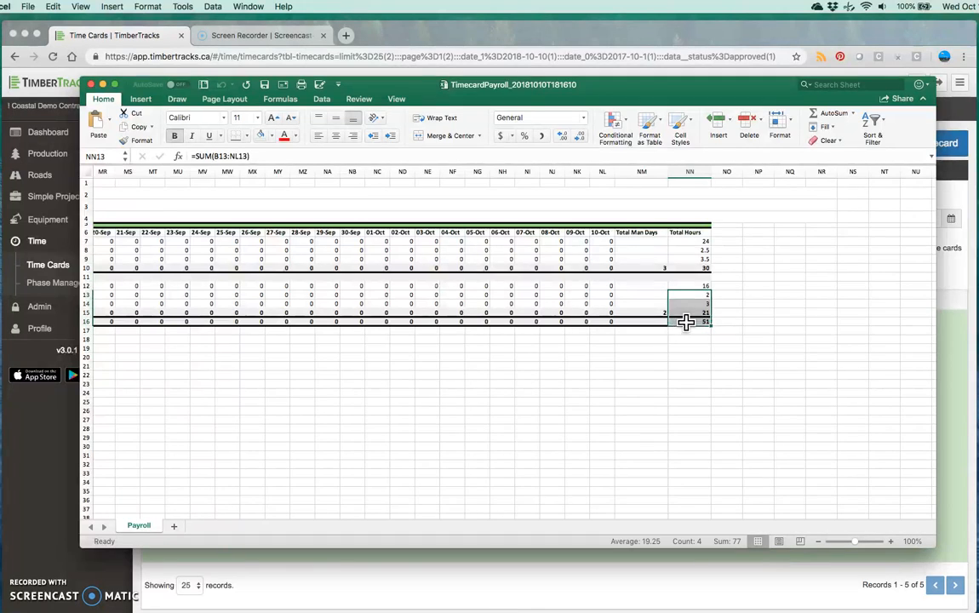
pyautogui.click(686, 295)
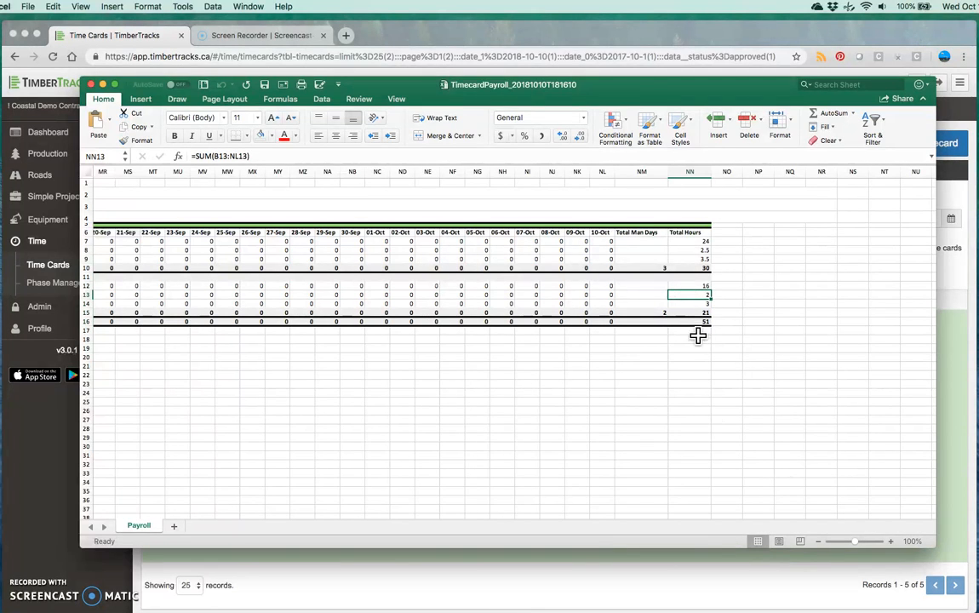
# Step: Review the September daily hours against the Total Man Days and Total Hours columns, return to the first dates, and close the payroll workbook
pyautogui.hscroll(-5, 389, 321)
pyautogui.hscroll(-10, 389, 321)
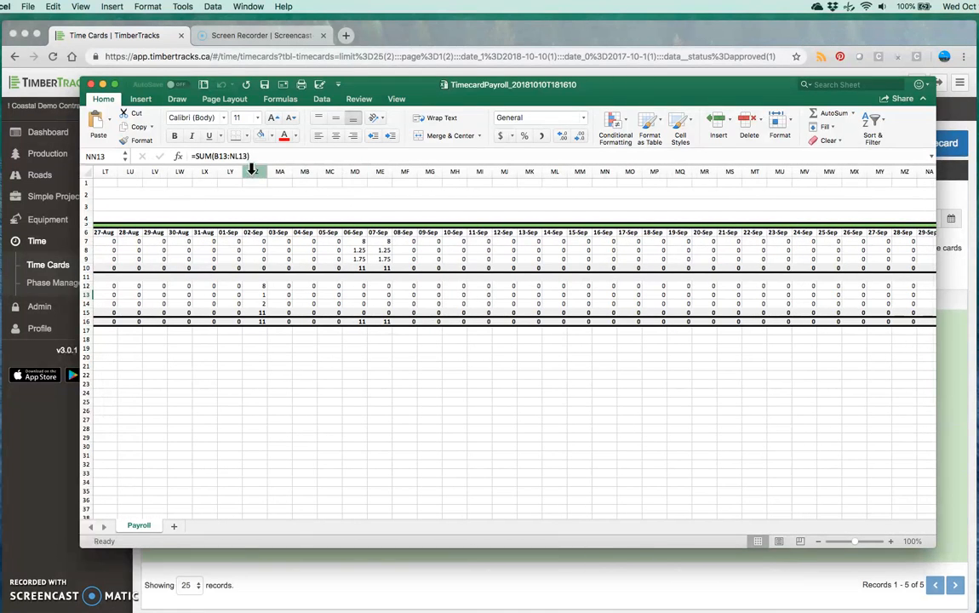
pyautogui.moveTo(254, 171); pyautogui.dragTo(394, 179)
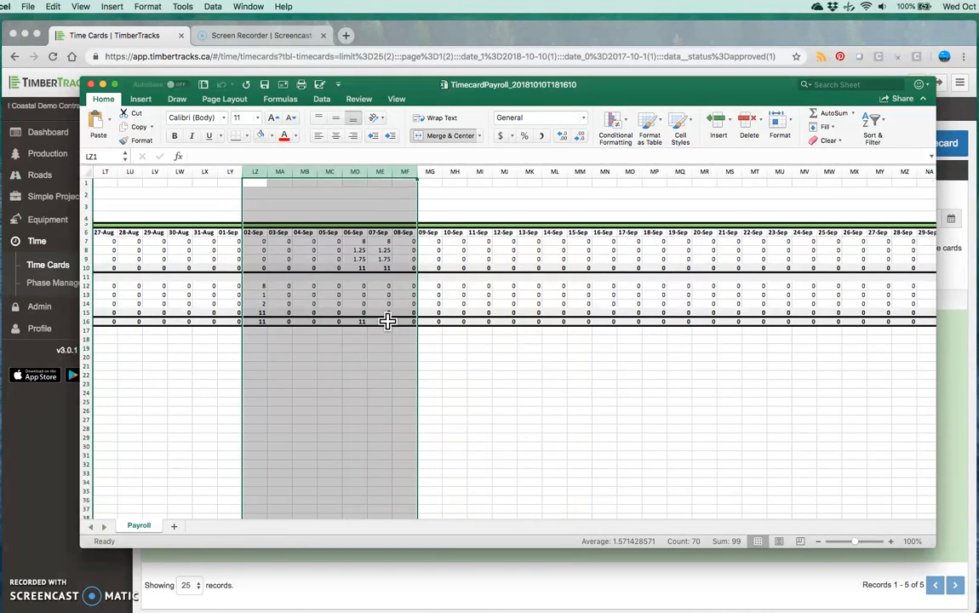
pyautogui.hscroll(10, 567, 406)
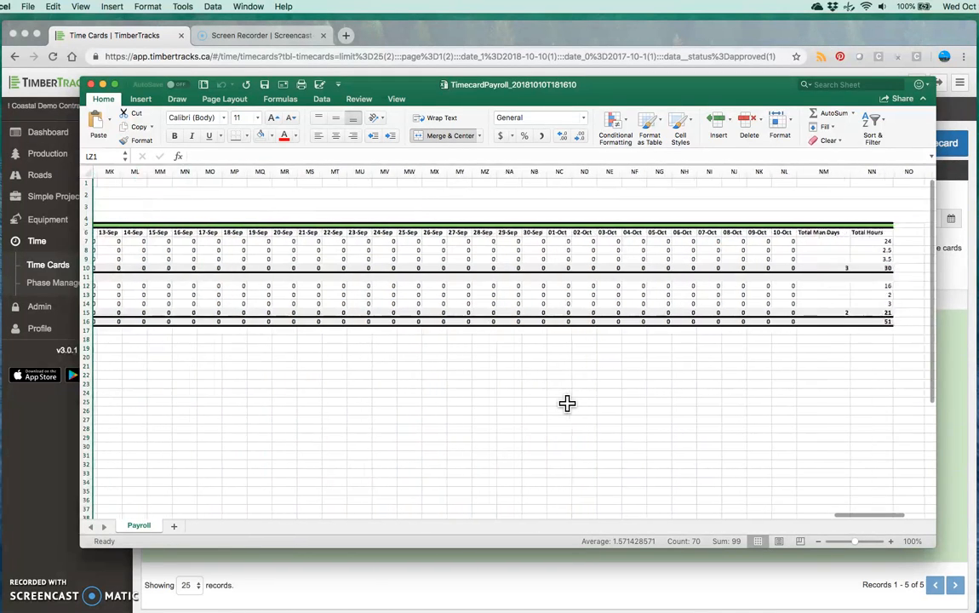
pyautogui.hscroll(4, 567, 403)
pyautogui.click(638, 447)
pyautogui.hscroll(-20, 304, 331)
pyautogui.hscroll(-20, 293, 317)
pyautogui.hscroll(-20, 294, 316)
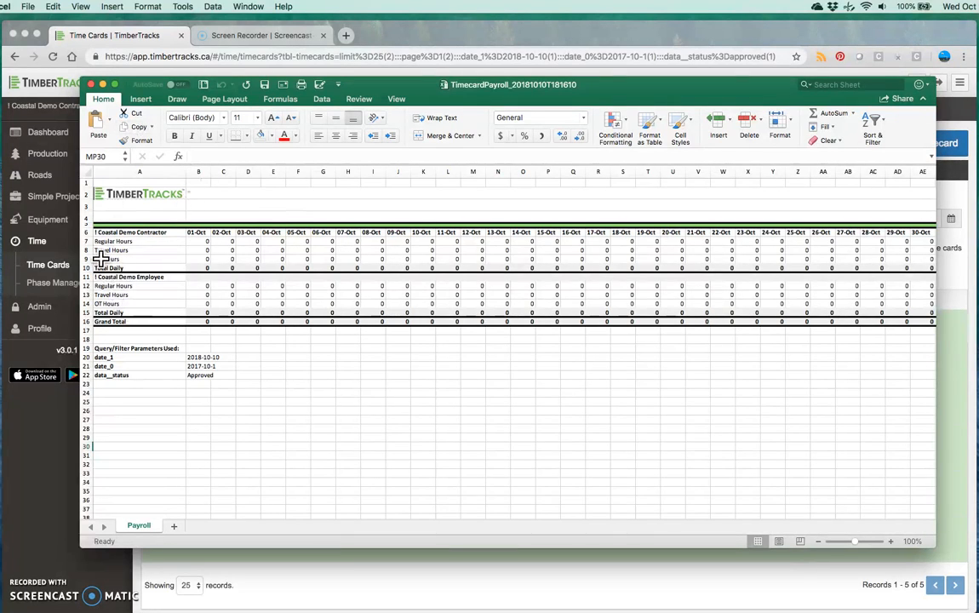
pyautogui.click(90, 85)
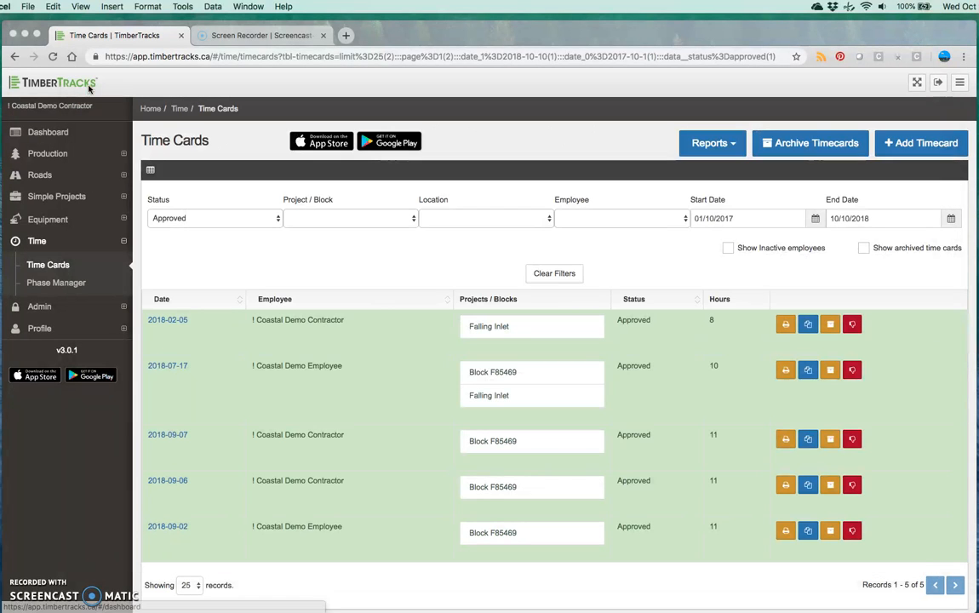
# Step: Generate and save the Time Cards Summary report for the filtered time cards, and open it in an enlarged Excel window
pyautogui.click(721, 144)
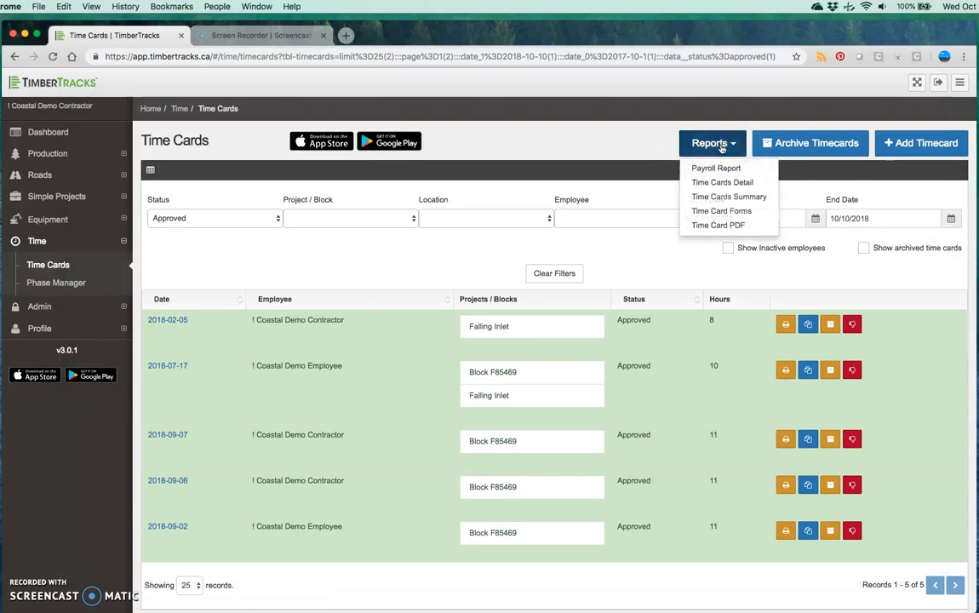
pyautogui.click(716, 200)
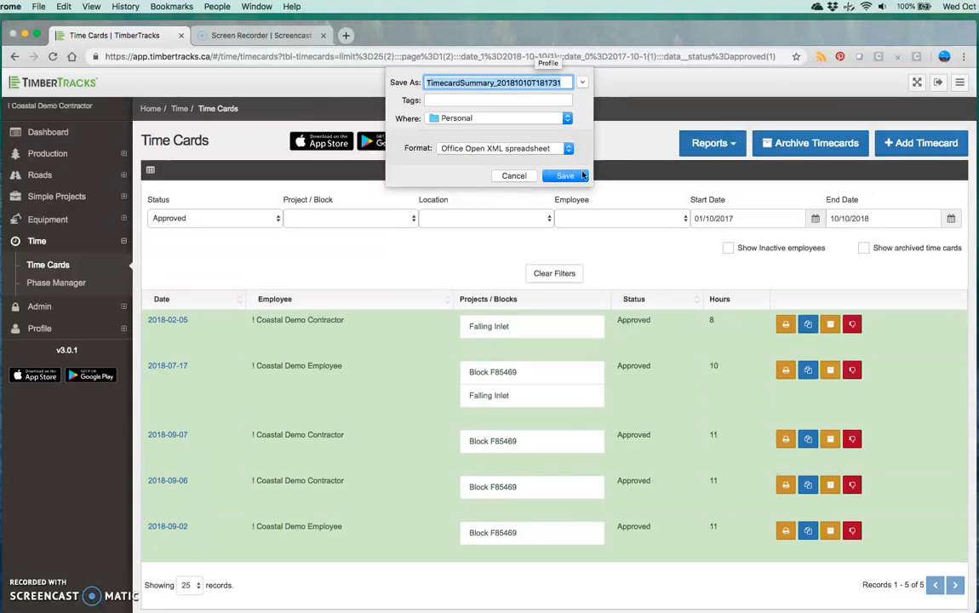
pyautogui.click(565, 175)
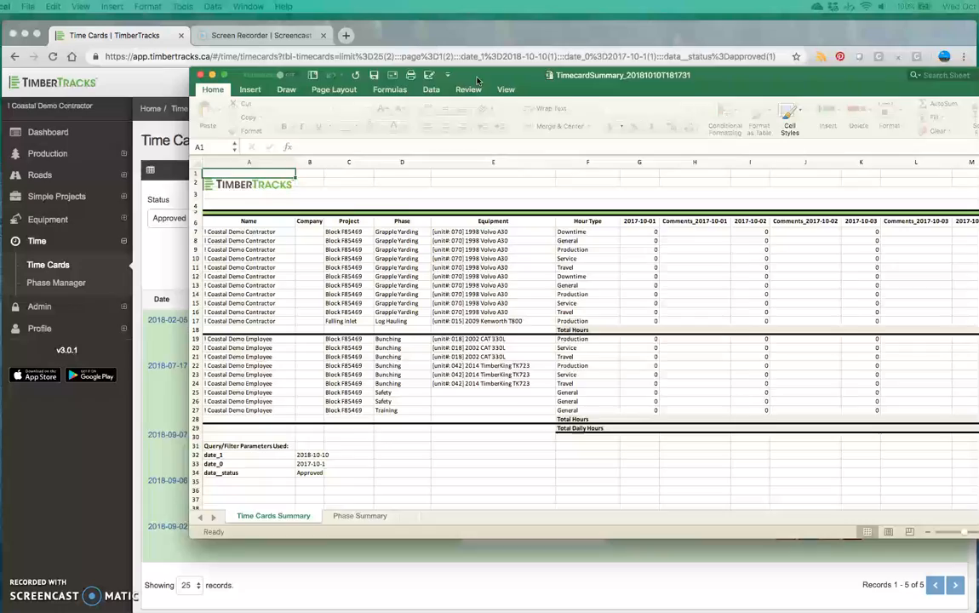
pyautogui.moveTo(355, 77); pyautogui.dragTo(288, 55)
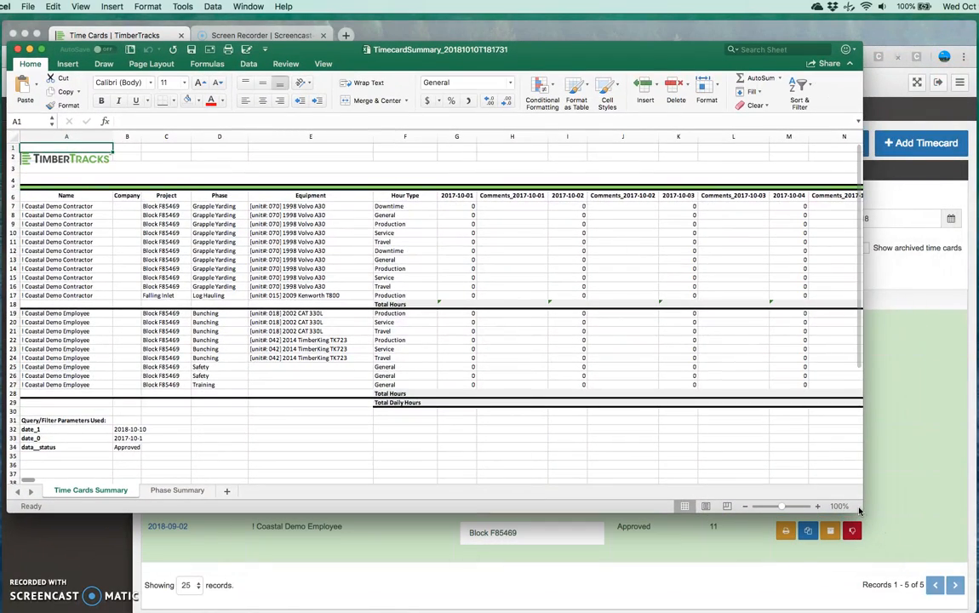
pyautogui.moveTo(869, 520); pyautogui.dragTo(952, 608)
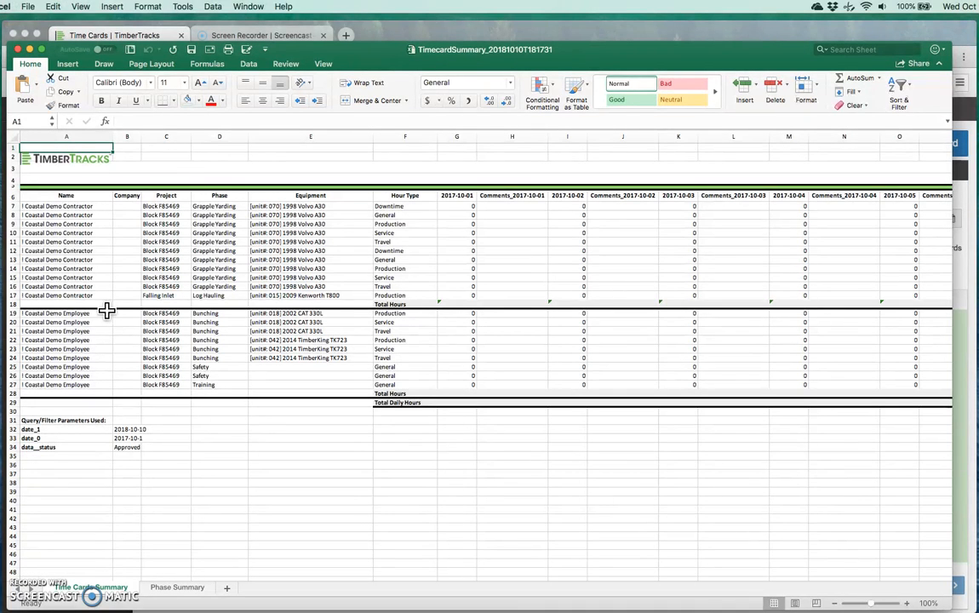
# Step: Examine the contractor's rows from Name to Equipment and the entries in the Hour Type column of the Time Cards Summary sheet
pyautogui.click(297, 206)
pyautogui.scroll(-1, 298, 207)
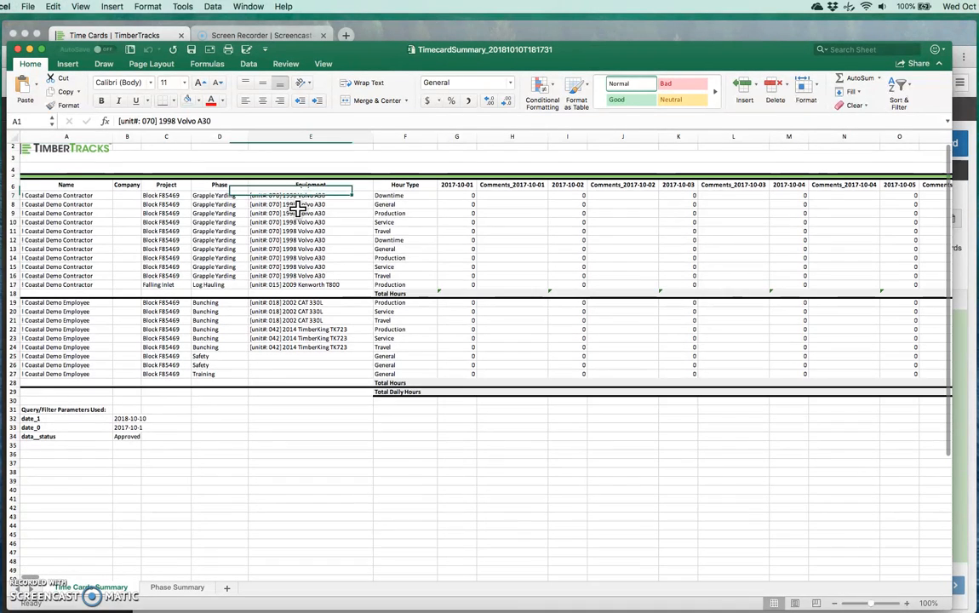
pyautogui.moveTo(61, 197); pyautogui.dragTo(400, 280)
pyautogui.click(390, 187)
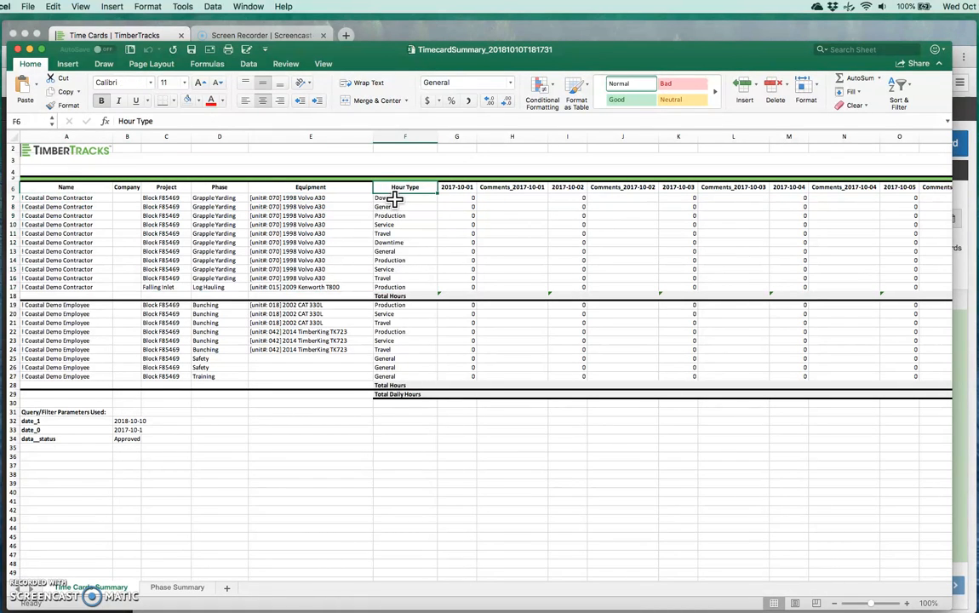
pyautogui.click(401, 207)
pyautogui.click(401, 217)
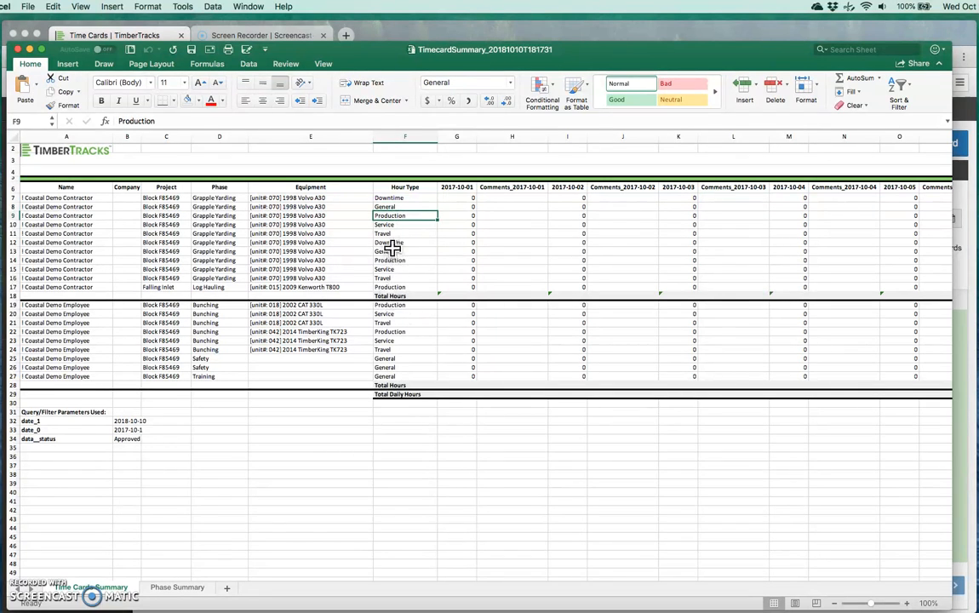
pyautogui.click(393, 233)
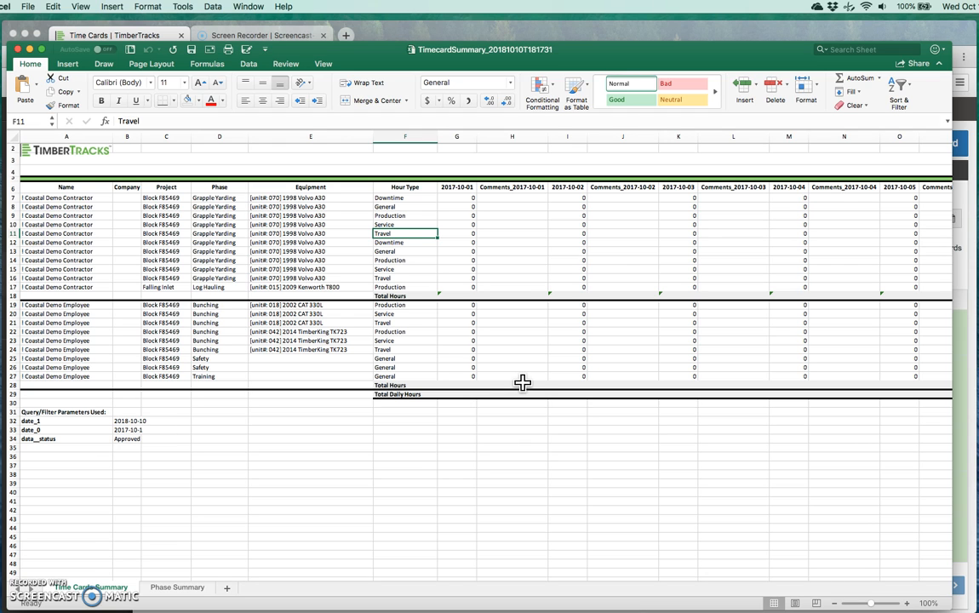
# Step: Review the Total phase hours by day column past the last date, including the per-employee totals and the grand total
pyautogui.hscroll(5, 522, 383)
pyautogui.hscroll(10, 523, 383)
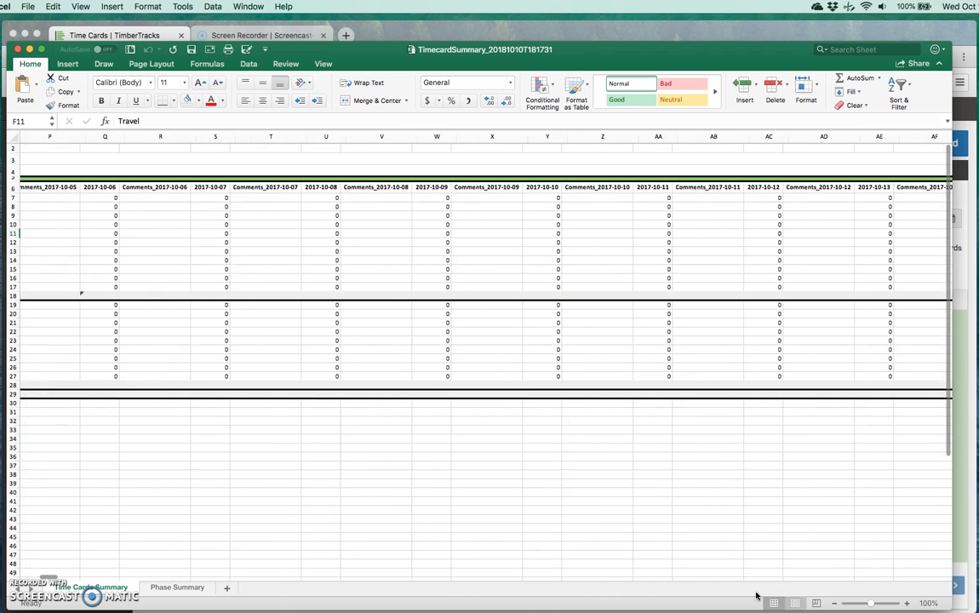
pyautogui.hscroll(10, 65, 580)
pyautogui.moveTo(66, 580); pyautogui.dragTo(937, 576)
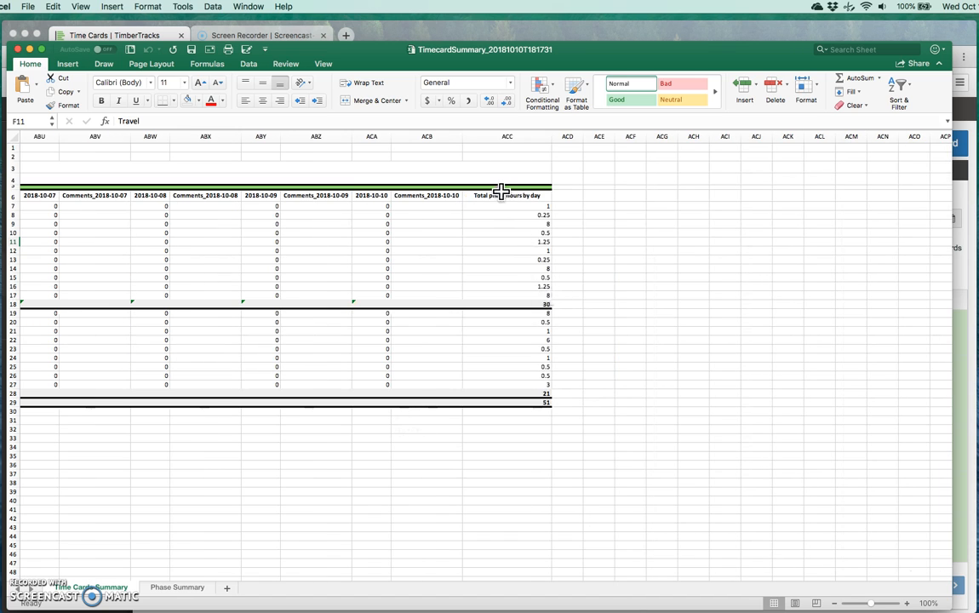
pyautogui.moveTo(500, 195); pyautogui.dragTo(494, 394)
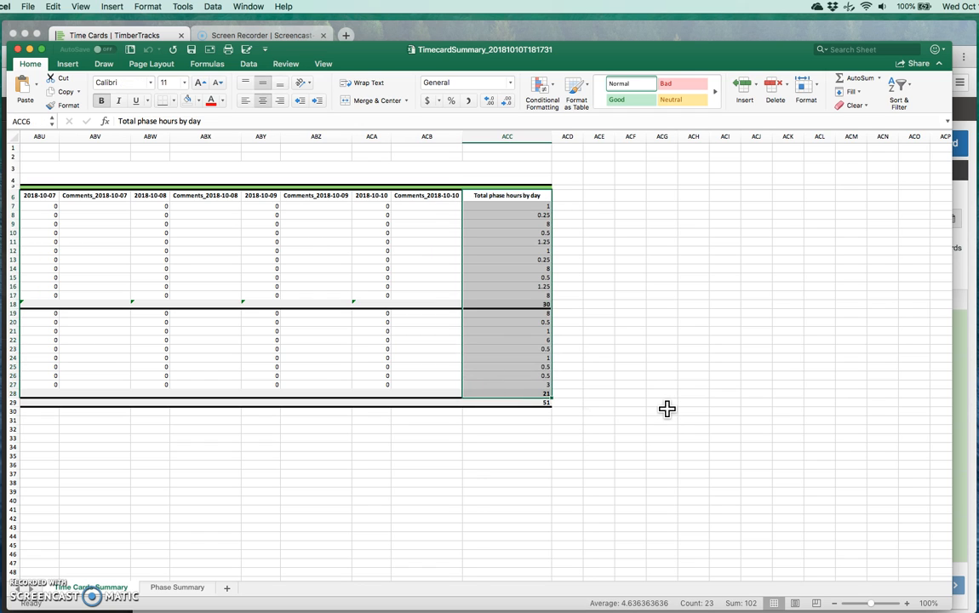
pyautogui.click(508, 403)
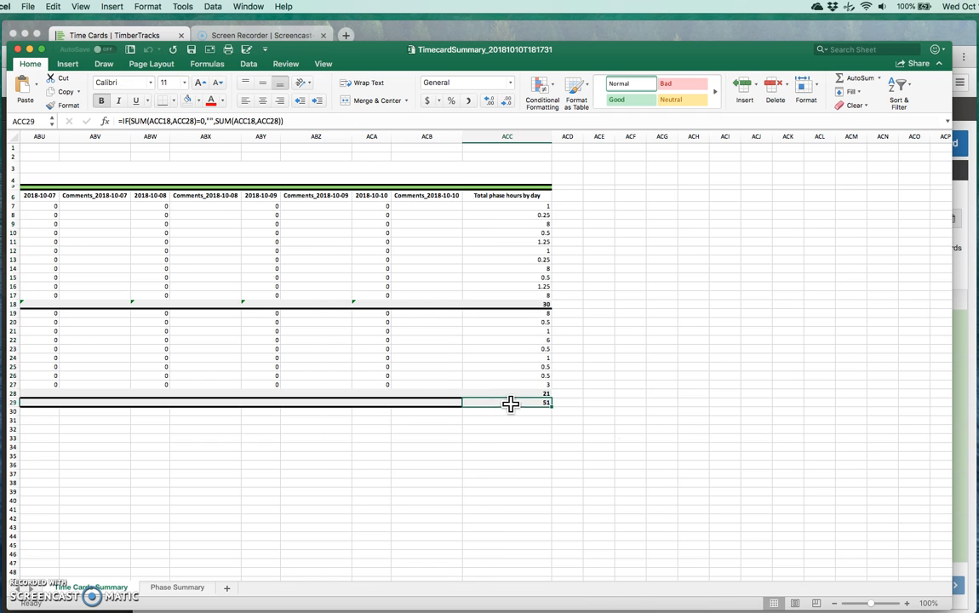
pyautogui.moveTo(536, 206); pyautogui.dragTo(540, 401)
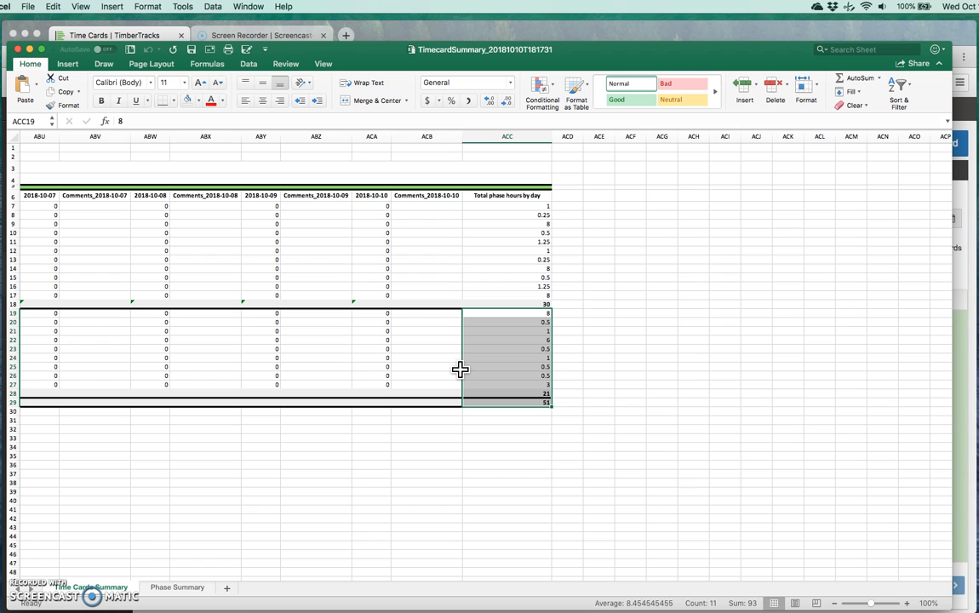
# Step: Return to the first columns and examine the hour types listed for the employee's Bunching, Safety and Training phases
pyautogui.hscroll(-20, 461, 366)
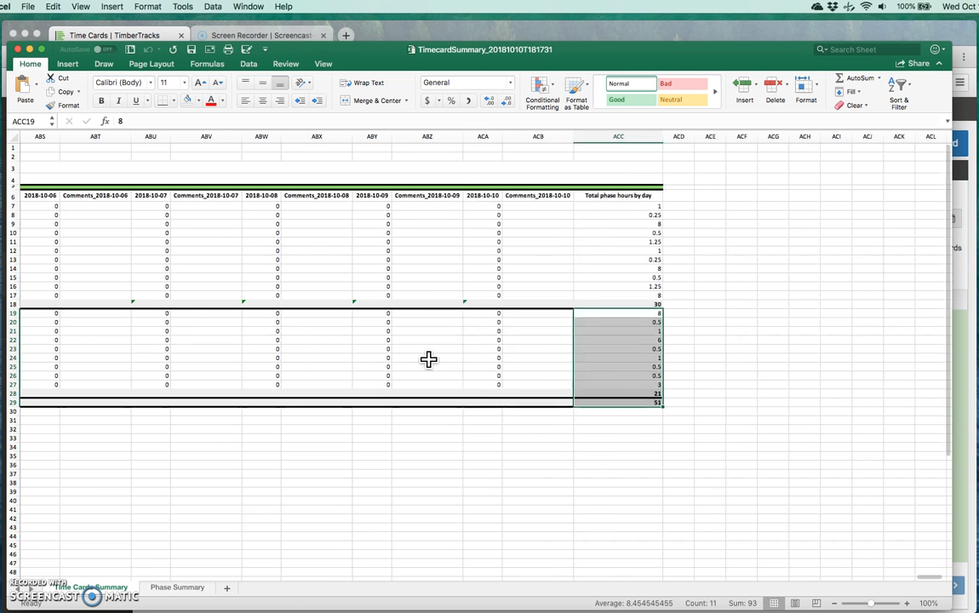
pyautogui.hscroll(-20, 428, 359)
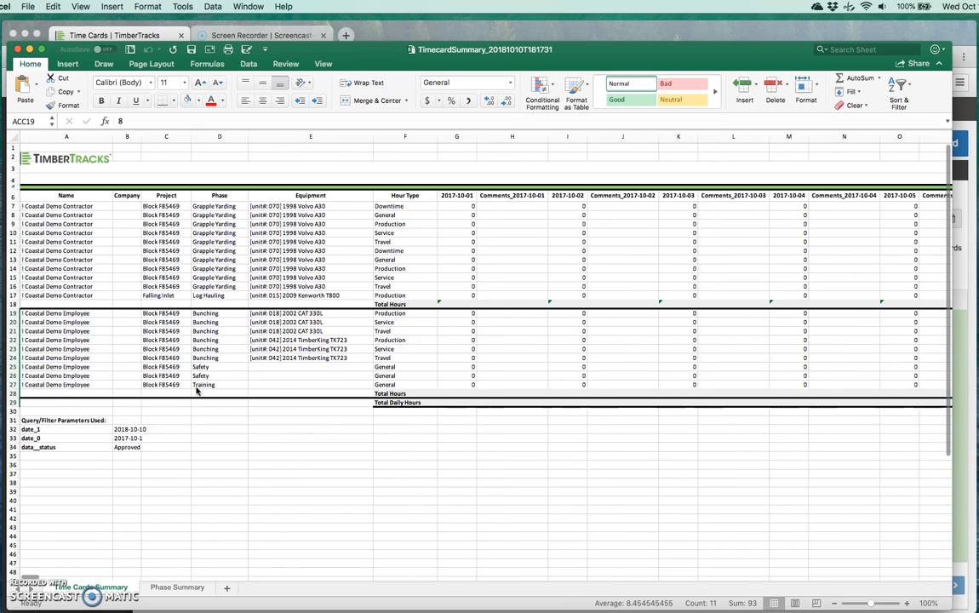
pyautogui.click(392, 349)
pyautogui.click(392, 340)
pyautogui.click(392, 375)
pyautogui.moveTo(392, 394); pyautogui.dragTo(392, 385)
pyautogui.click(391, 366)
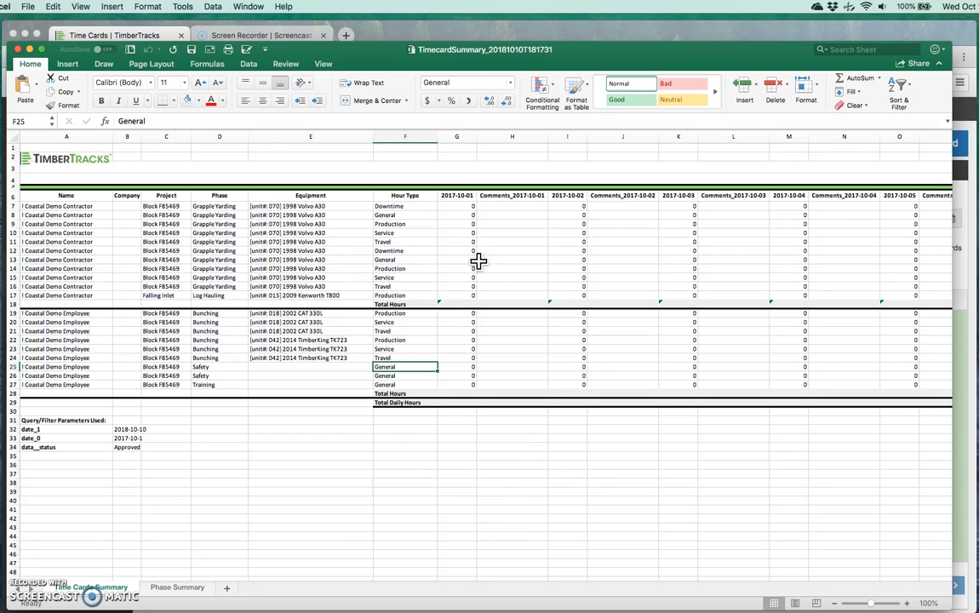
# Step: Review the hours by equipment and by phase on the Phase Summary sheet, and close the summary workbook
pyautogui.click(176, 588)
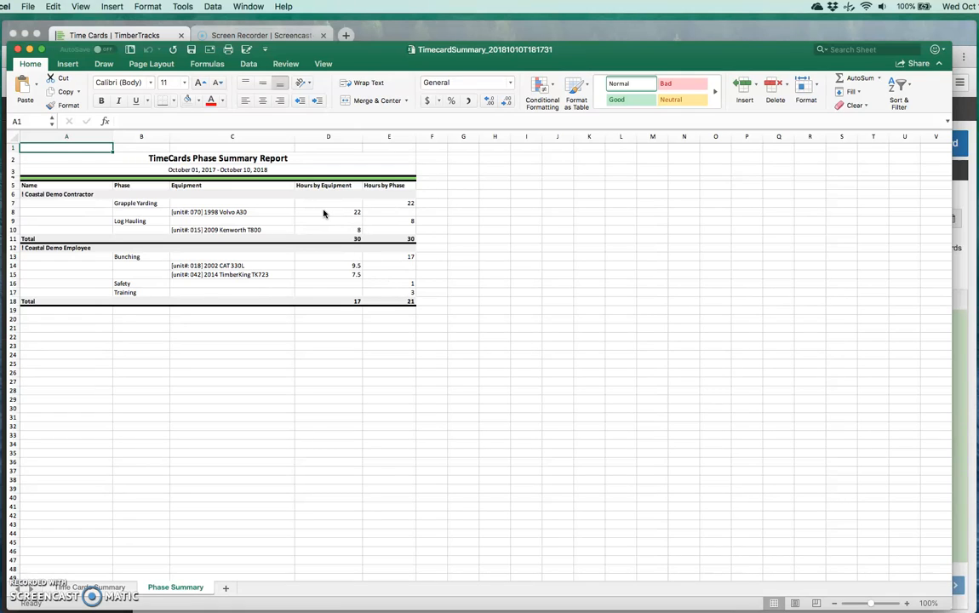
pyautogui.scroll(-1, 384, 193)
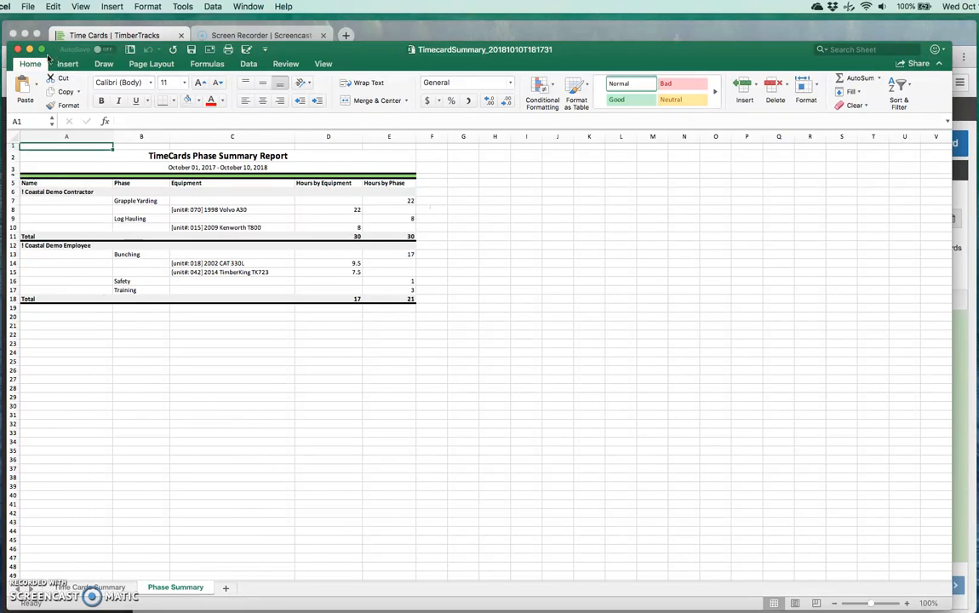
pyautogui.click(17, 49)
# Step: Generate and save the Time Cards Detail report for the filtered time cards, and open it in an enlarged Excel window
pyautogui.click(699, 147)
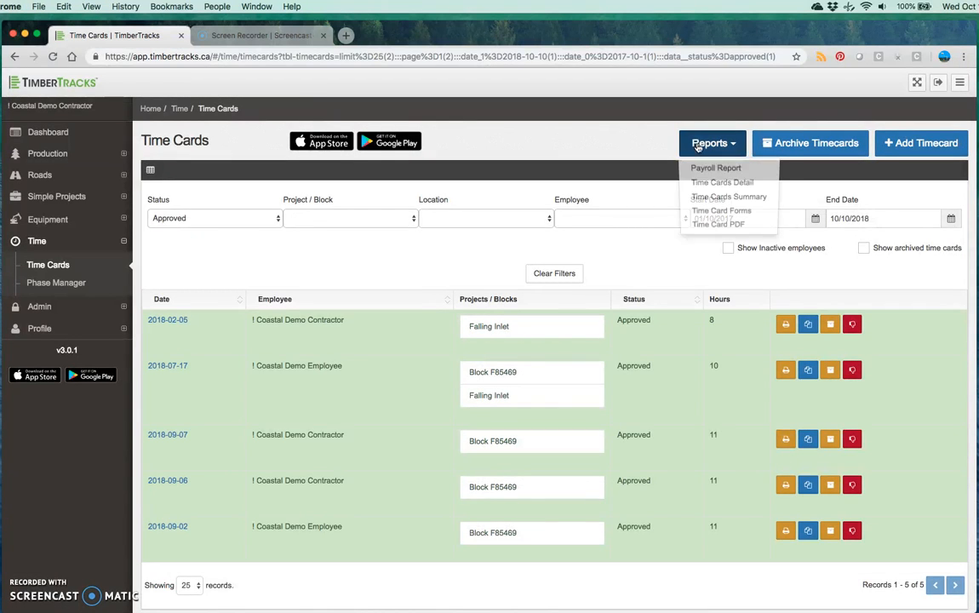
pyautogui.click(729, 183)
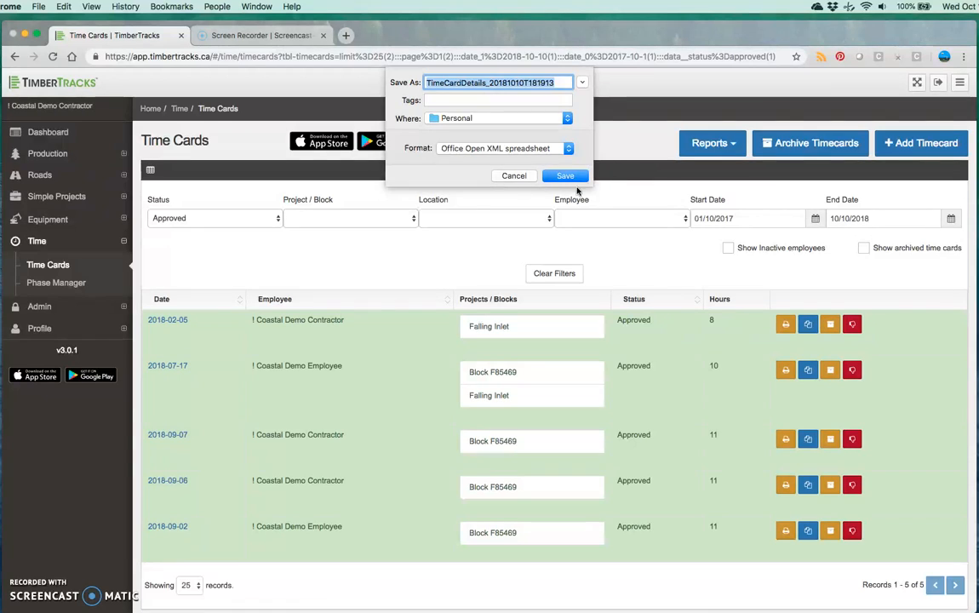
pyautogui.click(565, 173)
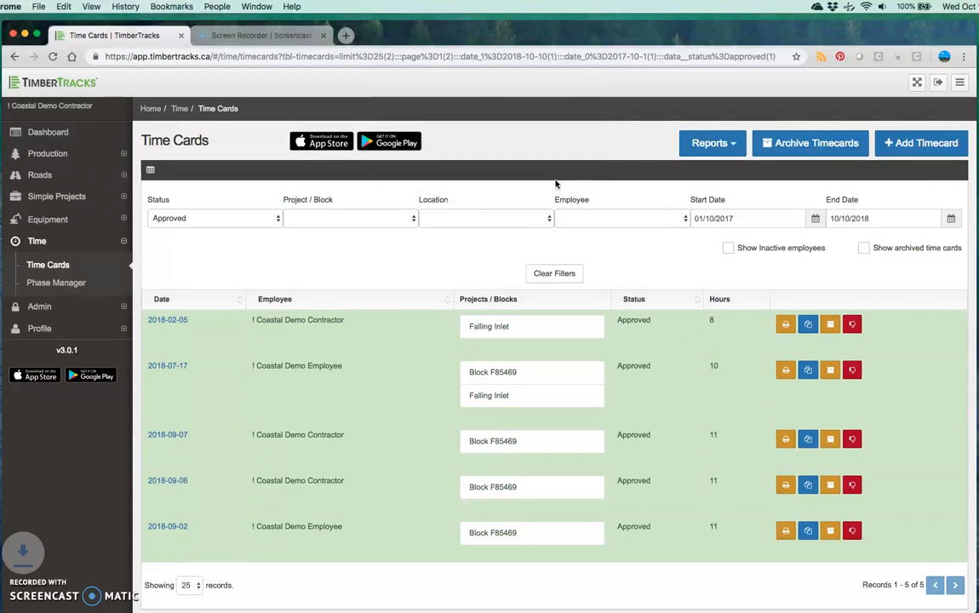
pyautogui.click(63, 601)
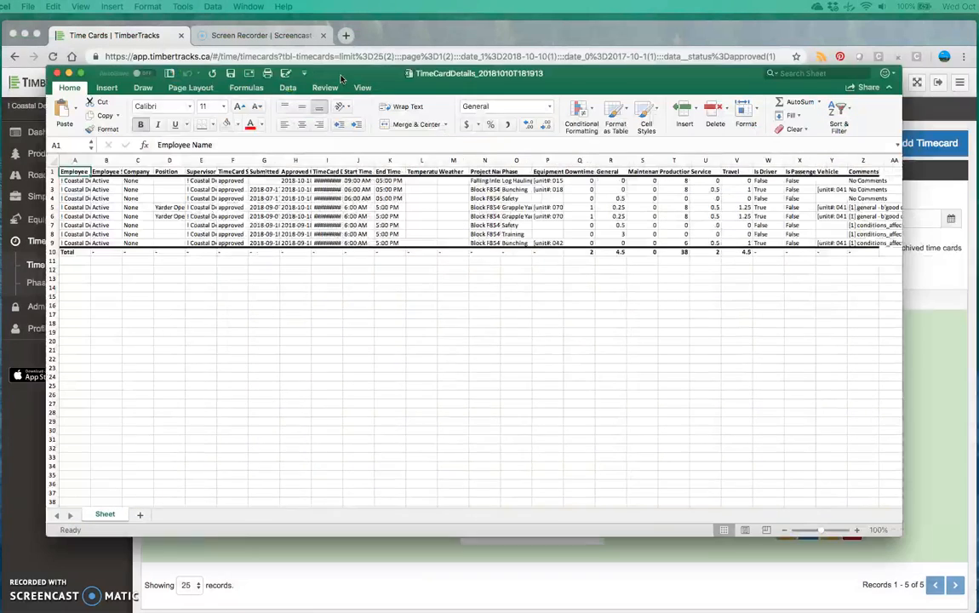
pyautogui.moveTo(341, 77); pyautogui.dragTo(337, 74)
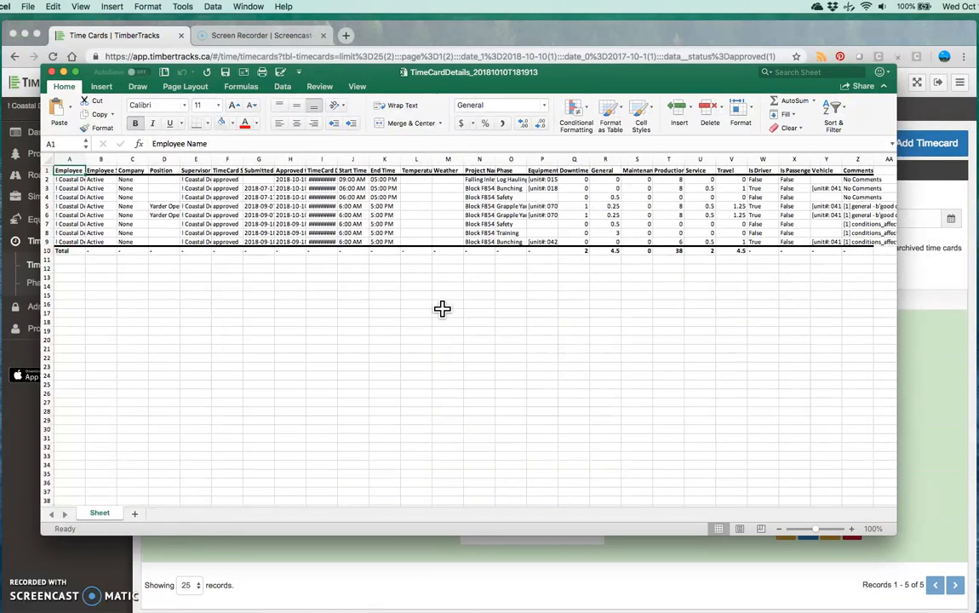
pyautogui.doubleClick(899, 547)
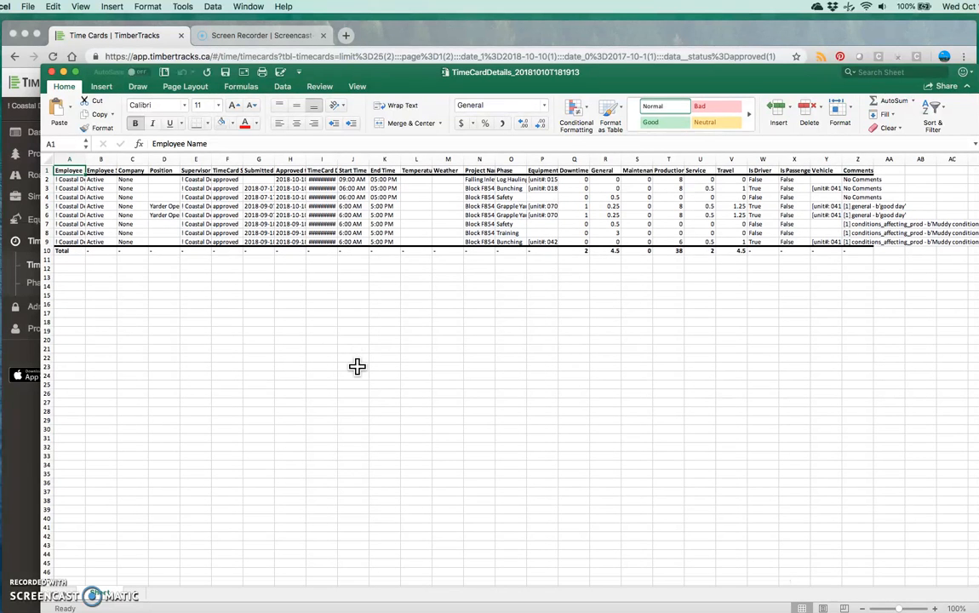
# Step: Fit the widths of the TimeCard Date, Submitted time and Employee Name columns to their contents
pyautogui.doubleClick(339, 155)
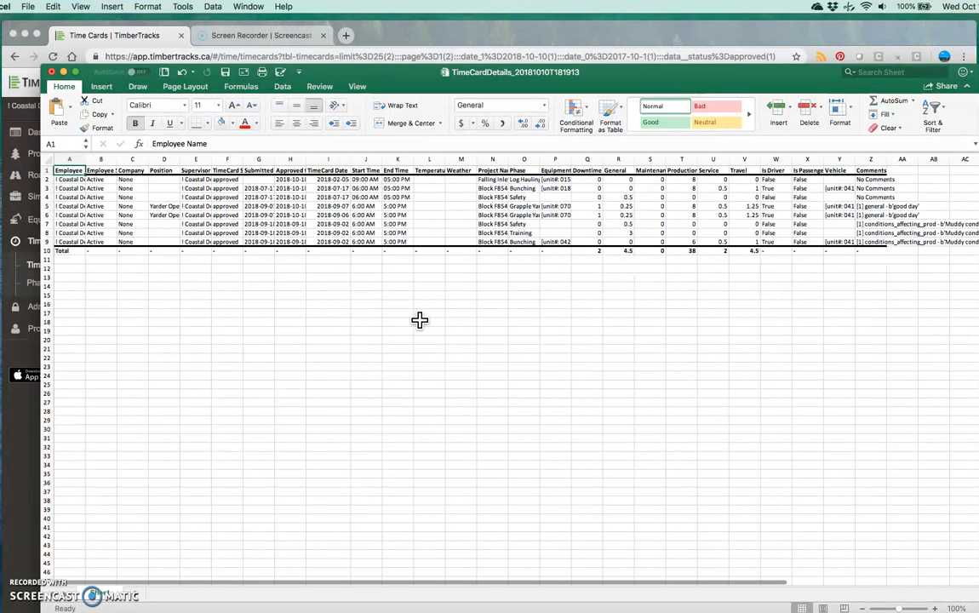
pyautogui.hscroll(2, 418, 317)
pyautogui.hscroll(-2, 337, 313)
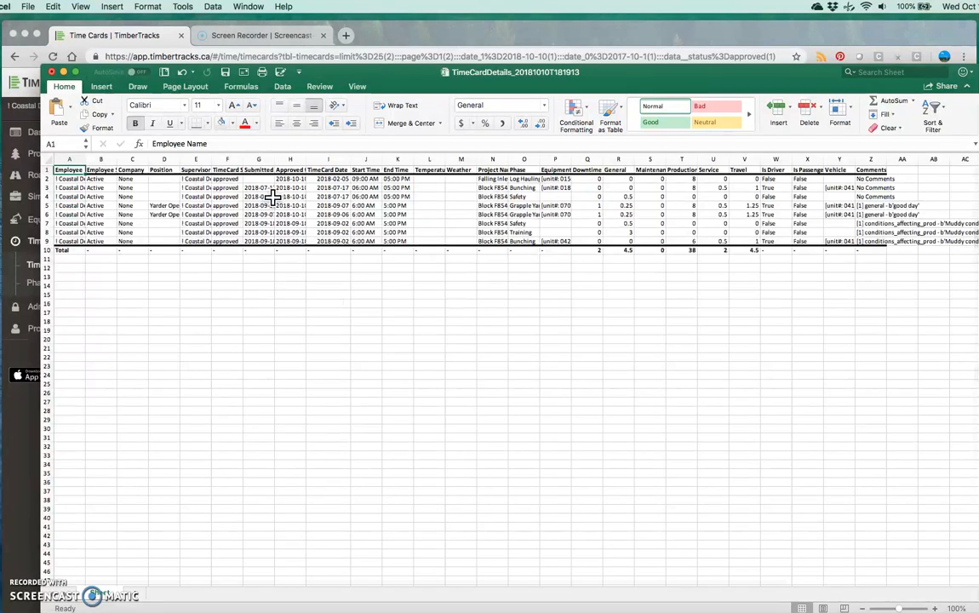
pyautogui.doubleClick(272, 160)
pyautogui.moveTo(212, 159); pyautogui.dragTo(203, 160)
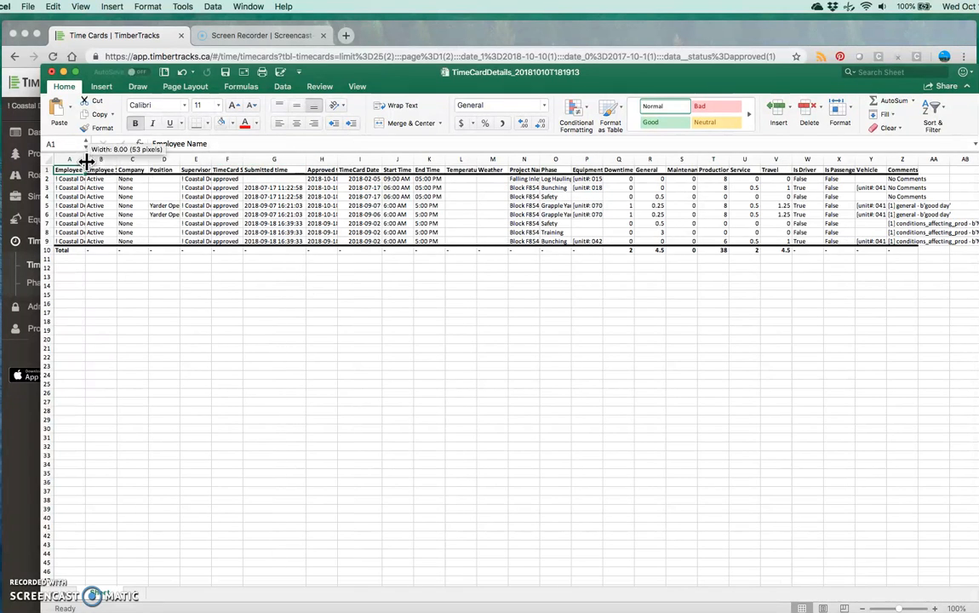
pyautogui.doubleClick(85, 159)
# Step: Go through the first record's employee, company and position entries, and fit the Supervisor column's width to its contents
pyautogui.click(56, 180)
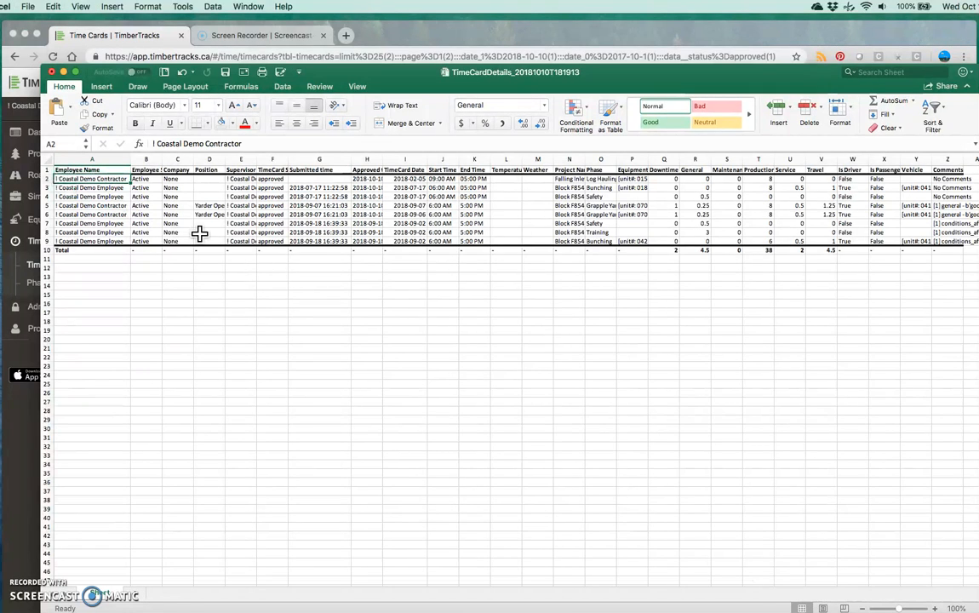
pyautogui.press('Right')
pyautogui.press('Right')
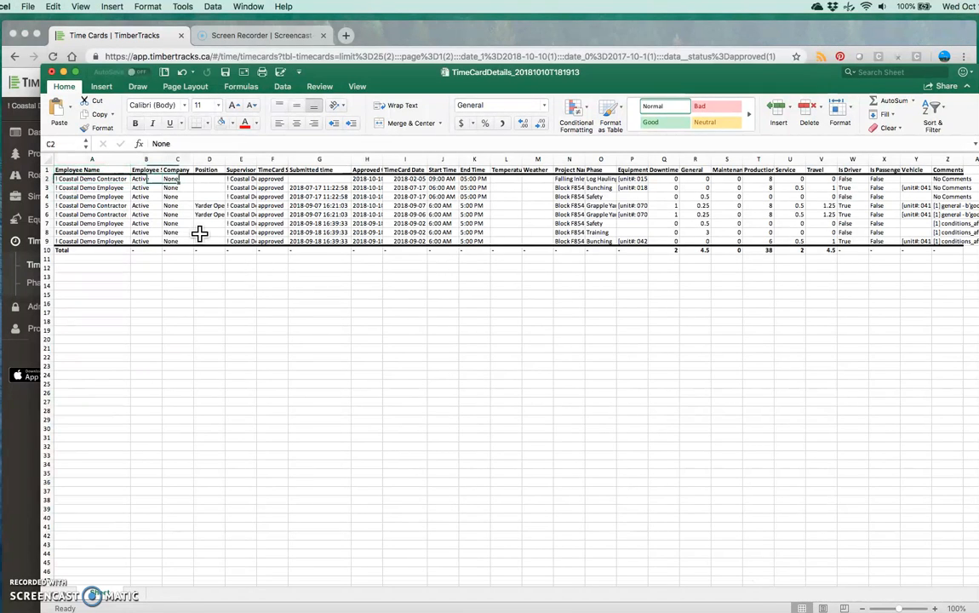
pyautogui.press('Right')
pyautogui.press('Right')
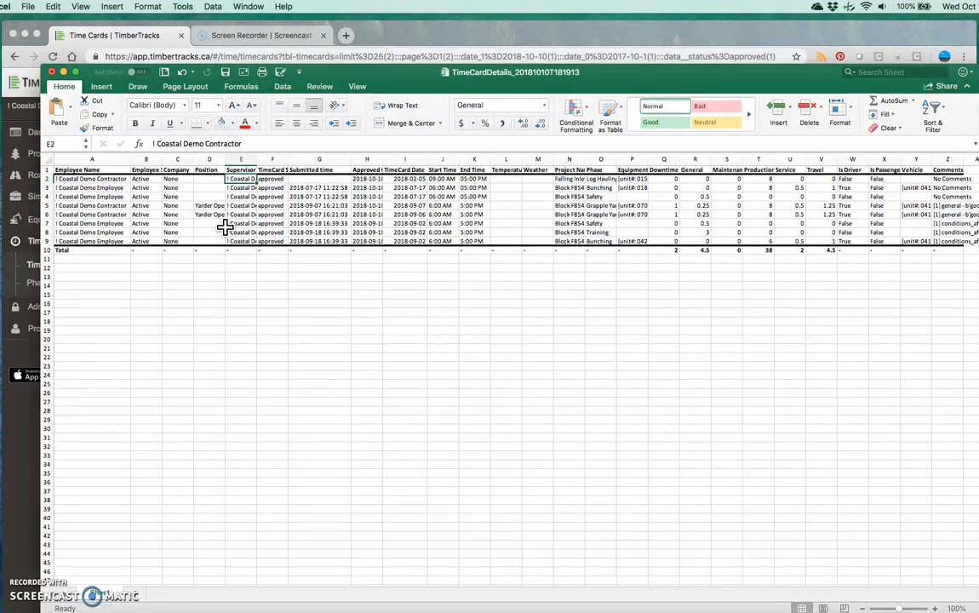
pyautogui.doubleClick(256, 159)
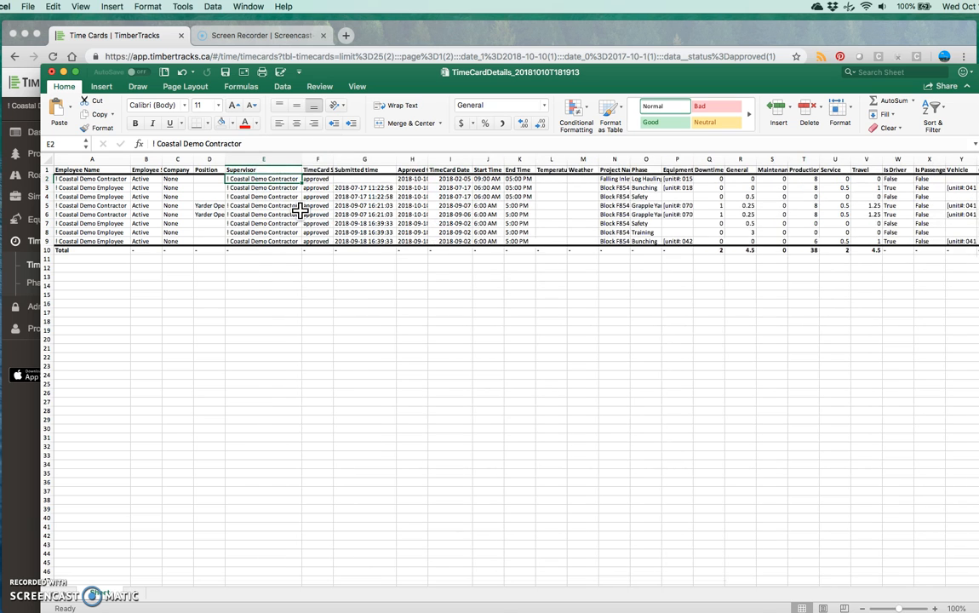
# Step: Move along the first record to its approval timestamp and fit the Approved time column's width to its contents
pyautogui.press('Right')
pyautogui.press('Right')
pyautogui.press('Right')
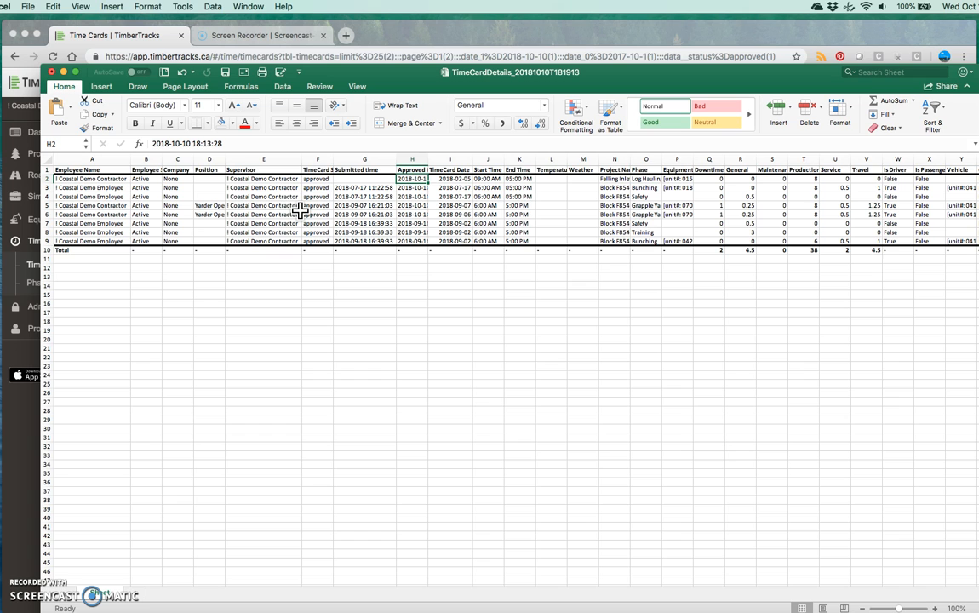
pyautogui.doubleClick(428, 159)
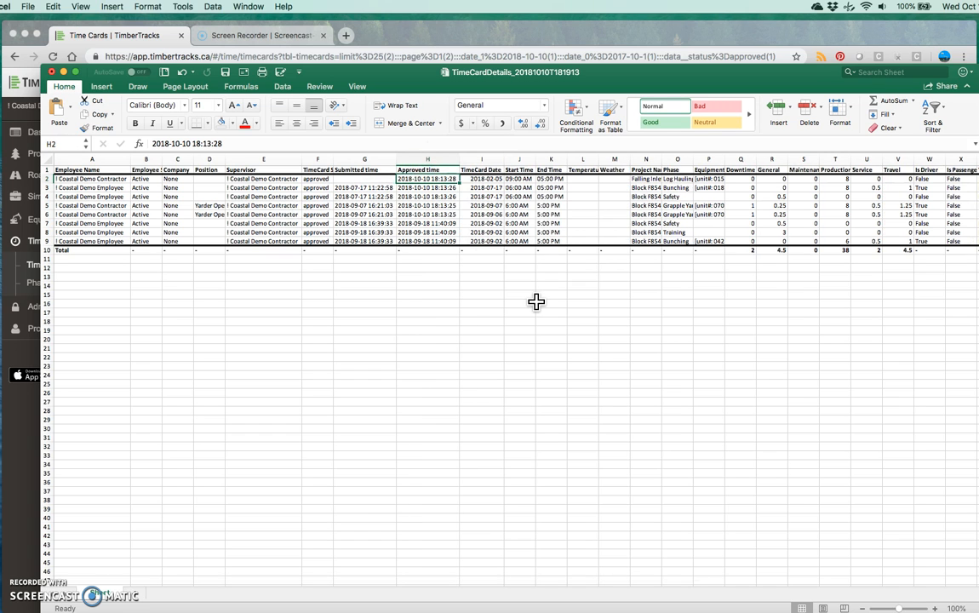
# Step: Examine the first record's time card date, start and end times, temperature, weather, project, phase and equipment
pyautogui.press('Right')
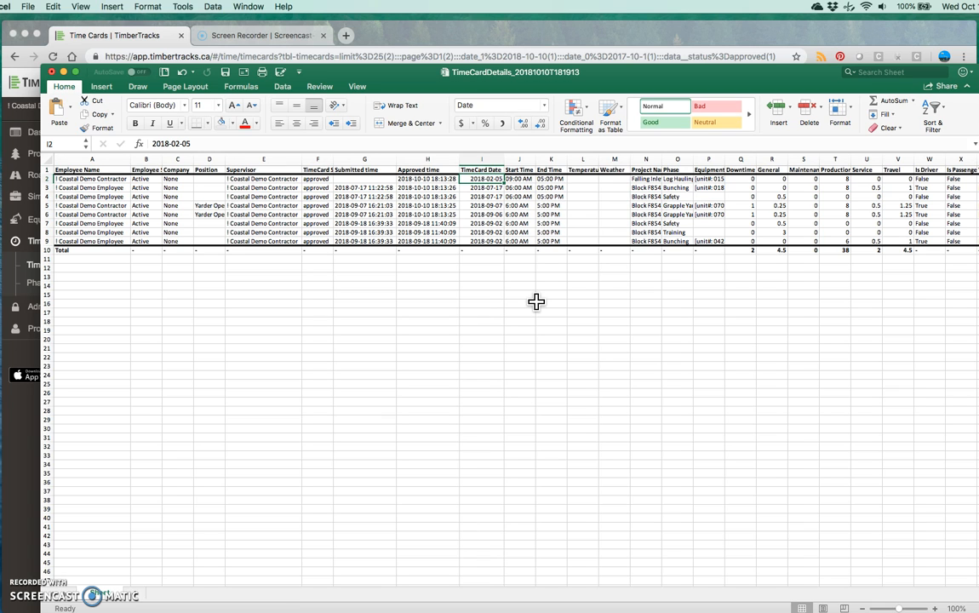
pyautogui.press('Right')
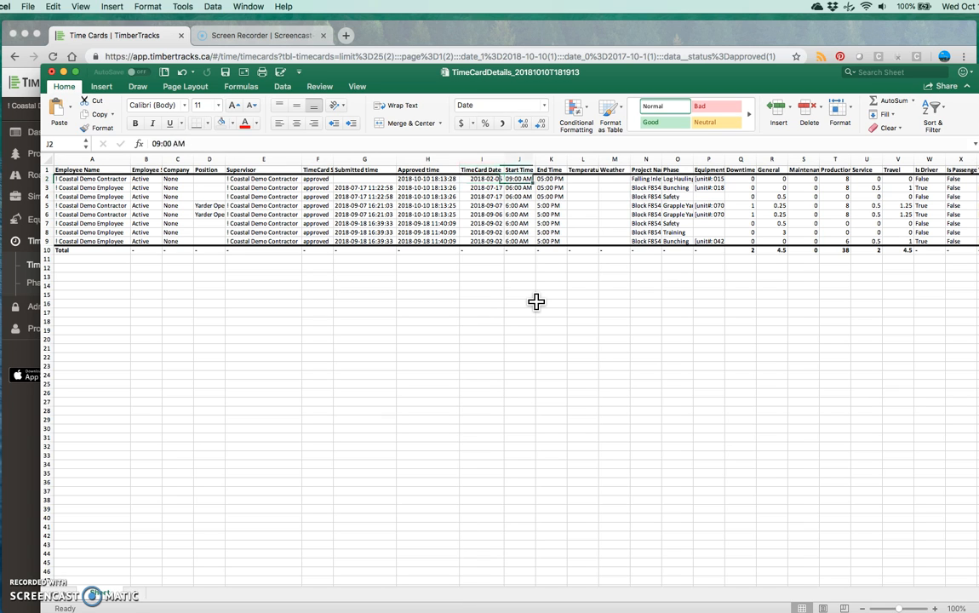
pyautogui.press('Right')
pyautogui.press('Right')
pyautogui.press('Right')
pyautogui.press('Right')
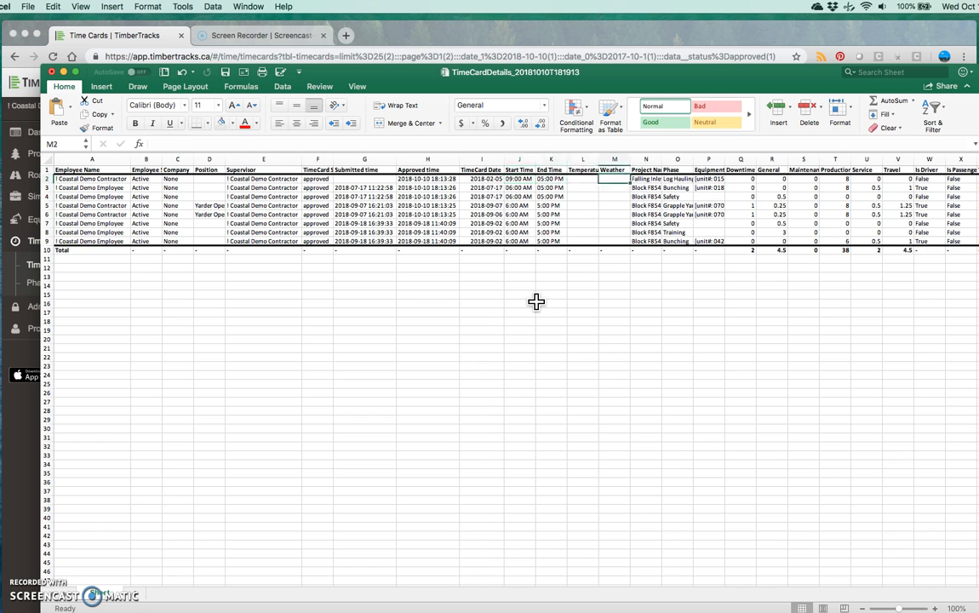
pyautogui.press('Right')
pyautogui.press('Right')
pyautogui.press('Right')
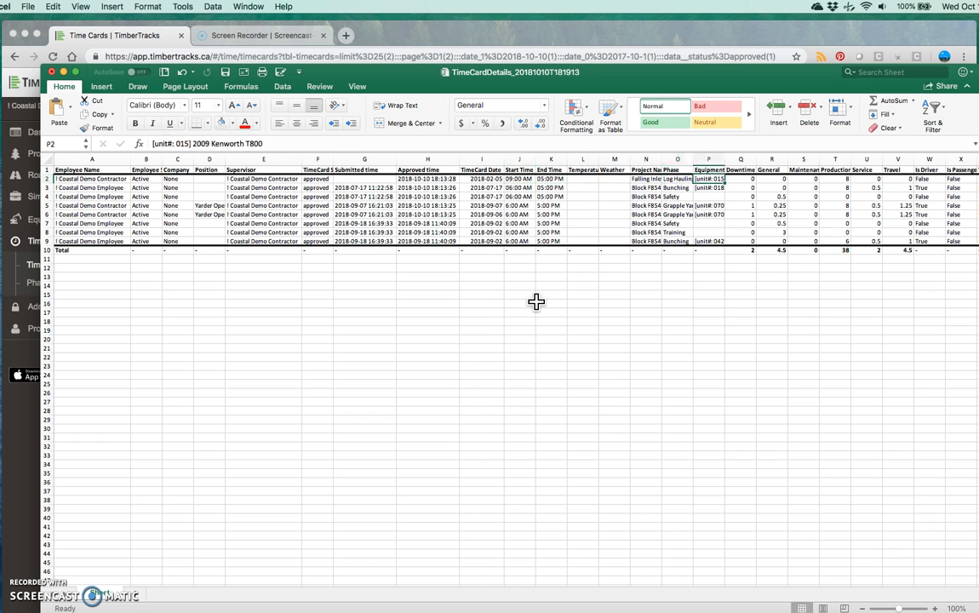
# Step: Examine the first record's hours by type, from Downtime to Travel, and continue through to its Comments entry
pyautogui.press('Right')
pyautogui.press('Right')
pyautogui.press('Right')
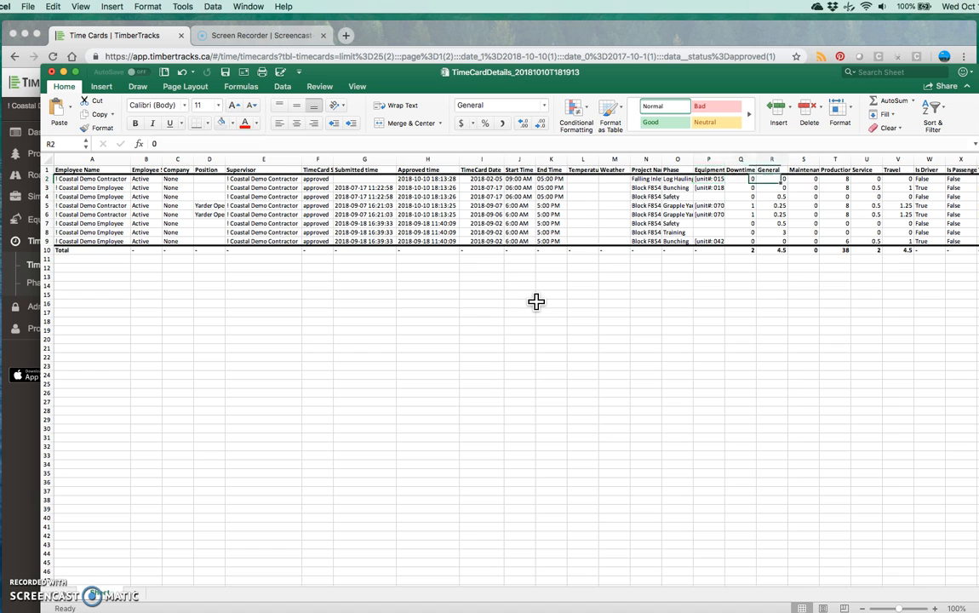
pyautogui.press('Right')
pyautogui.press('Right')
pyautogui.press('Right')
pyautogui.press('Right')
pyautogui.press('Right')
pyautogui.press('Right')
pyautogui.press('Right')
pyautogui.press('Right')
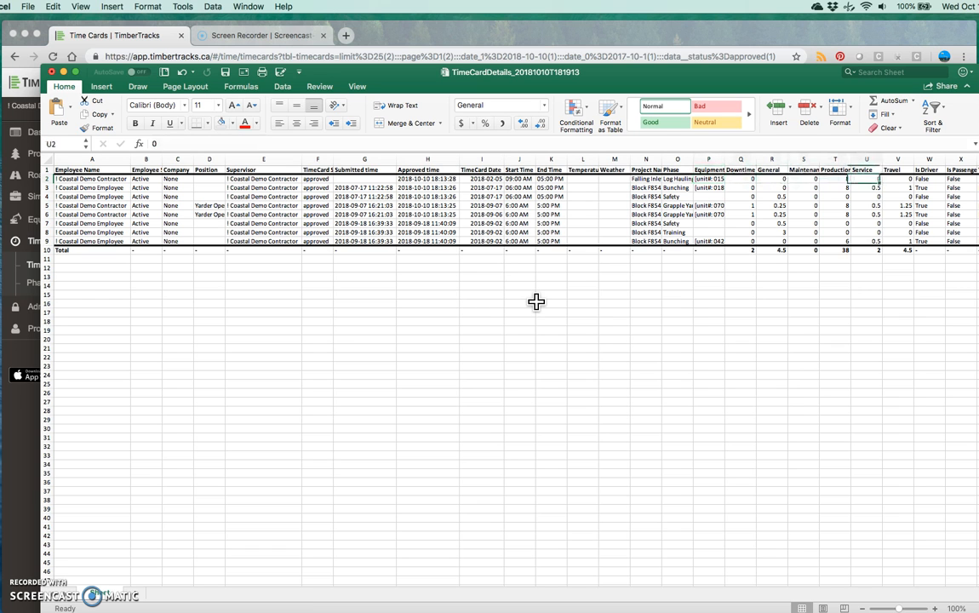
# Step: Return to the Is Driver and Is Passenger columns and check their entries for the first two records
pyautogui.press('Left')
pyautogui.press('Left')
pyautogui.press('Left')
pyautogui.press('Left')
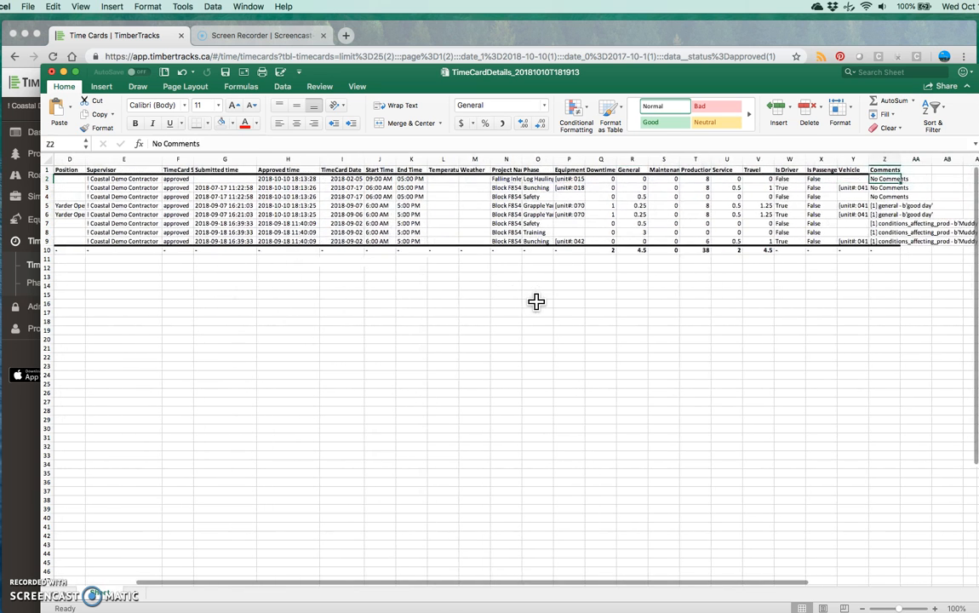
pyautogui.press('Left')
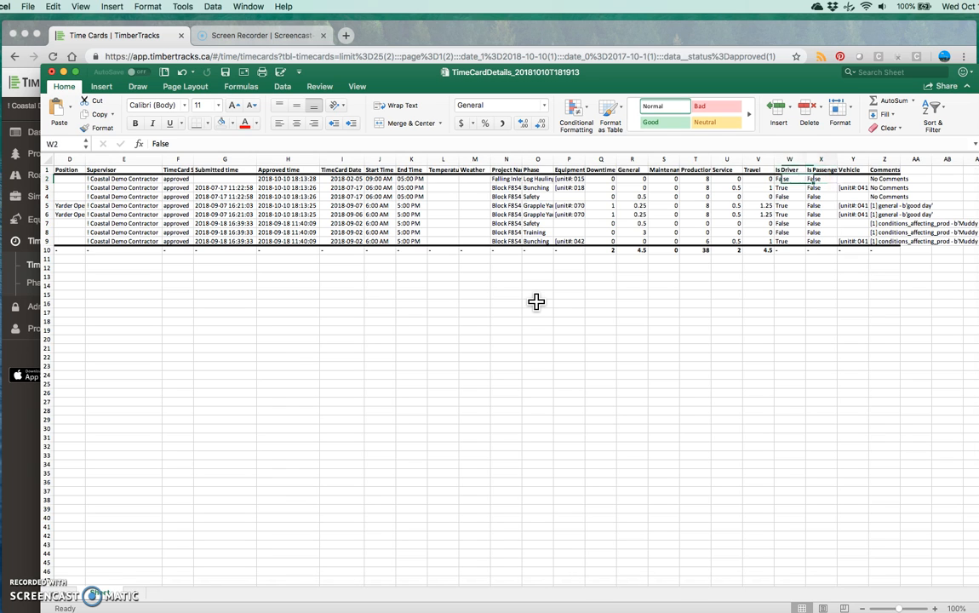
pyautogui.press('Right')
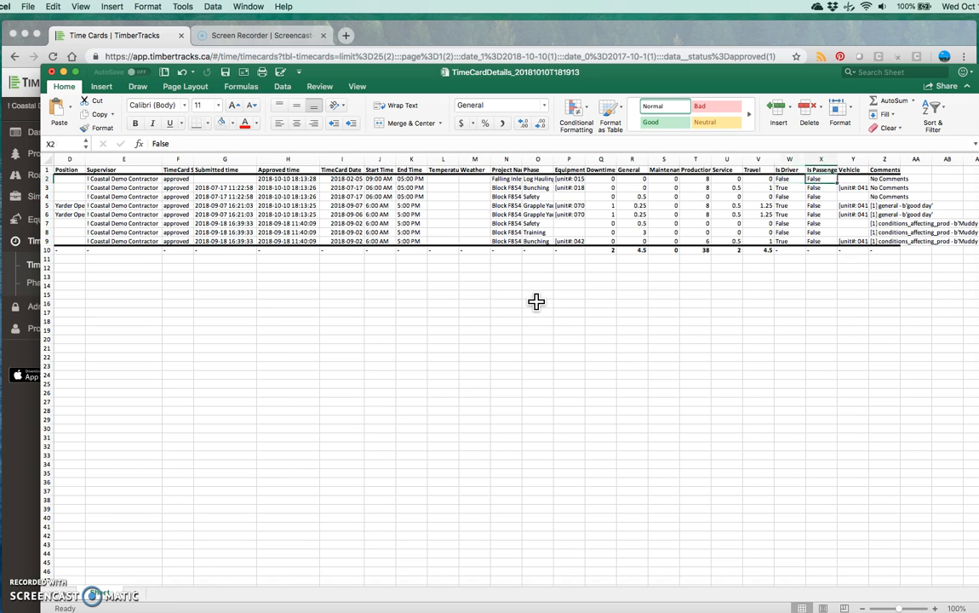
pyautogui.press('Left')
pyautogui.press('Down')
pyautogui.press('Down')
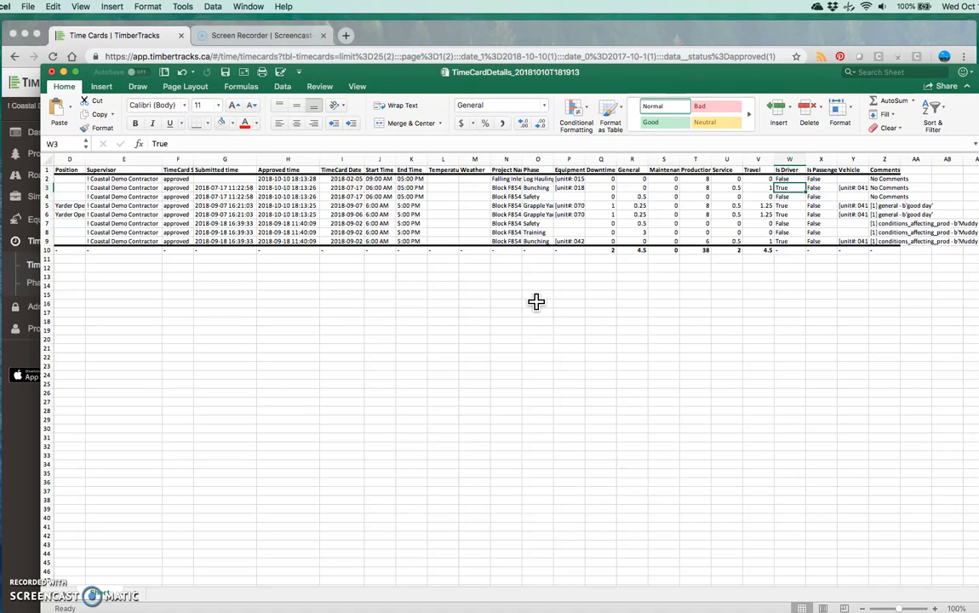
# Step: Check the second record's vehicle entry and read down the Comments column to row 6
pyautogui.press('Right')
pyautogui.press('Right')
pyautogui.press('Right')
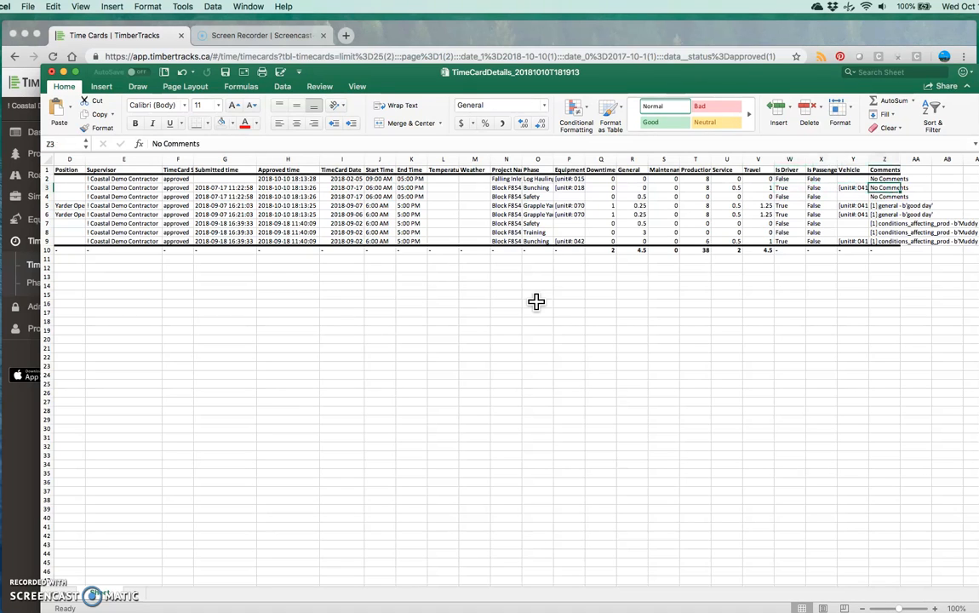
pyautogui.press('Left')
pyautogui.press('Right')
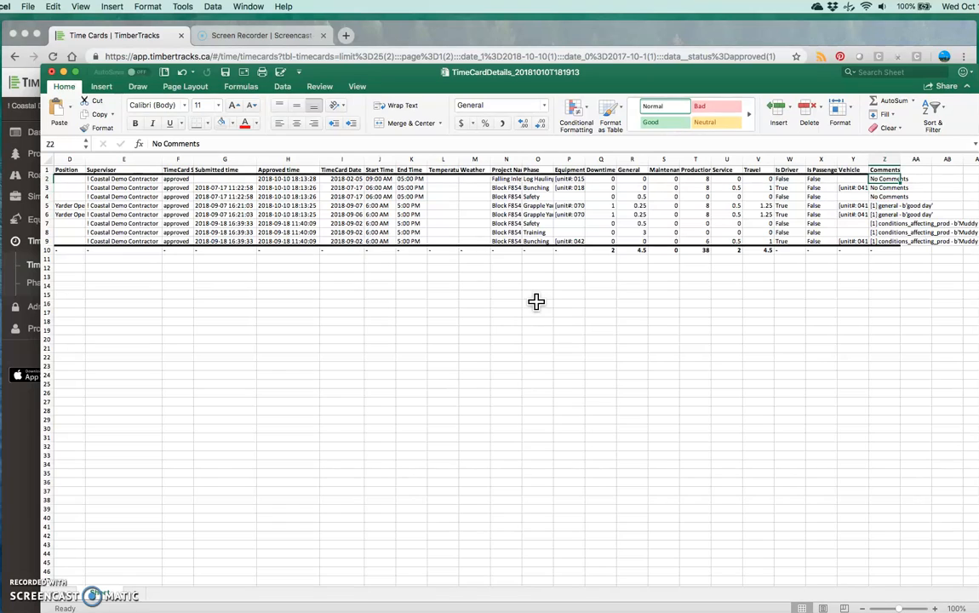
pyautogui.press('Up')
pyautogui.press('Down')
pyautogui.press('Down')
pyautogui.press('Down')
pyautogui.press('Down')
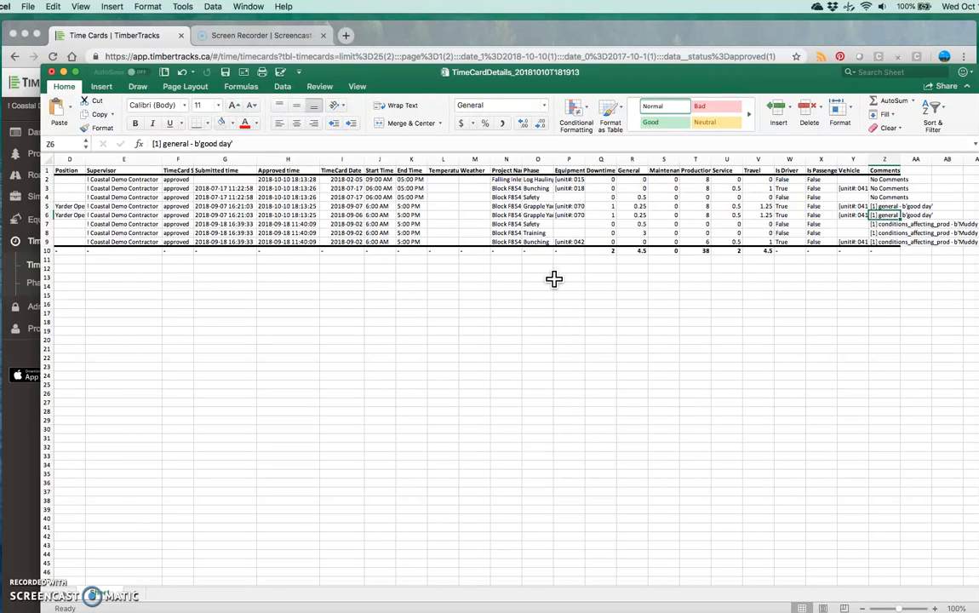
# Step: Select the hour totals from Downtime to Travel in row 10 for review, and close the workbook without saving changes
pyautogui.moveTo(606, 251); pyautogui.dragTo(767, 253)
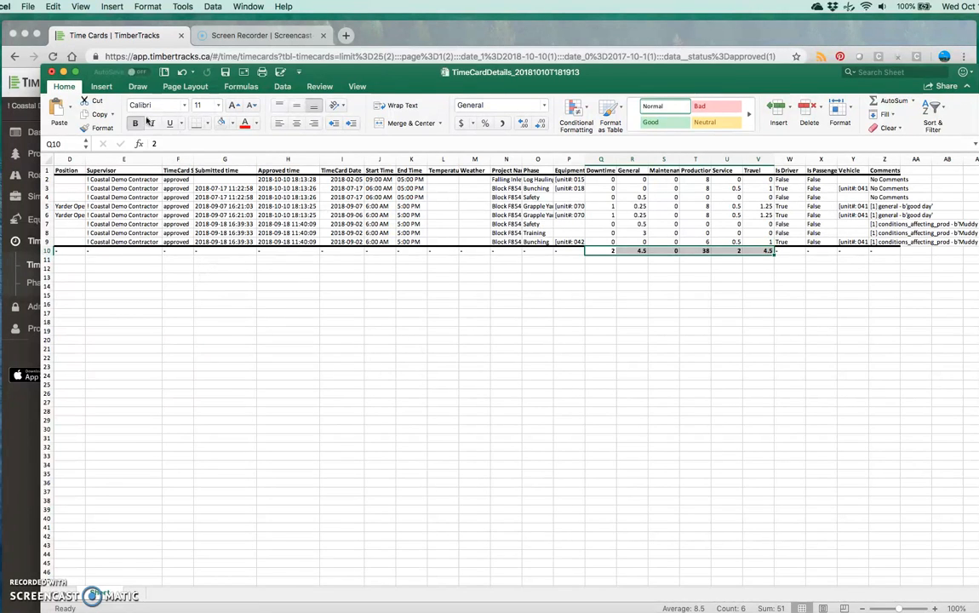
pyautogui.click(51, 71)
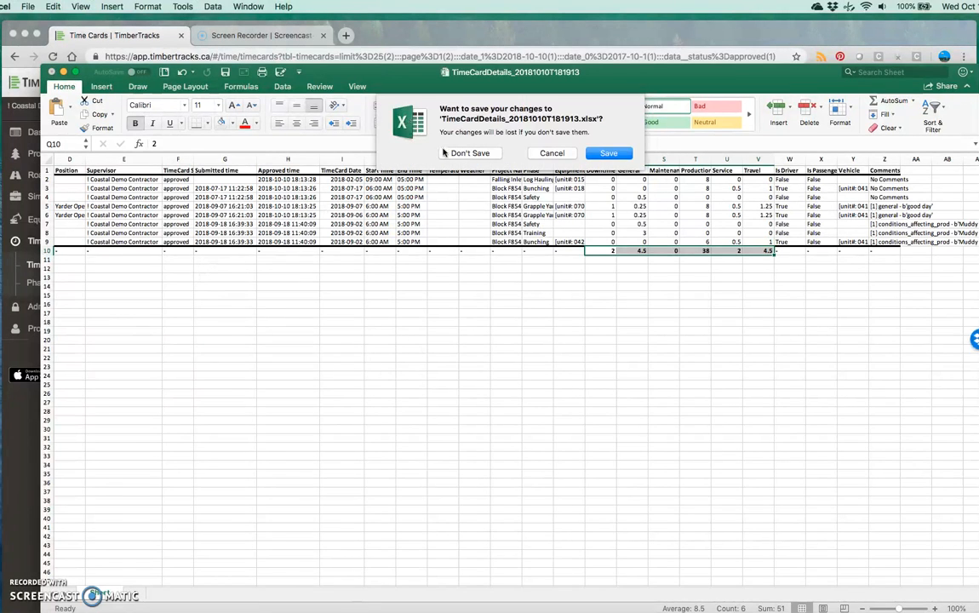
pyautogui.click(449, 150)
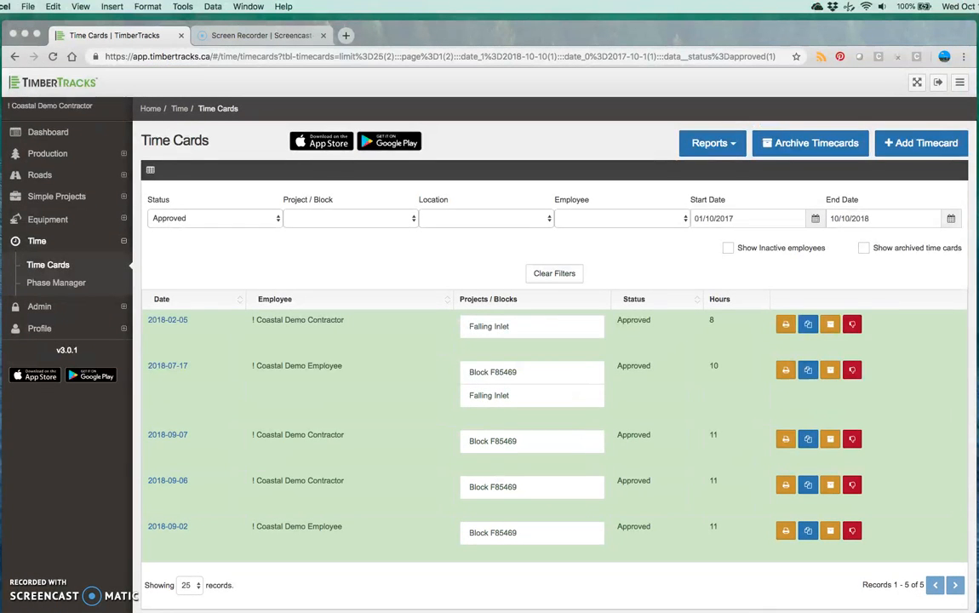